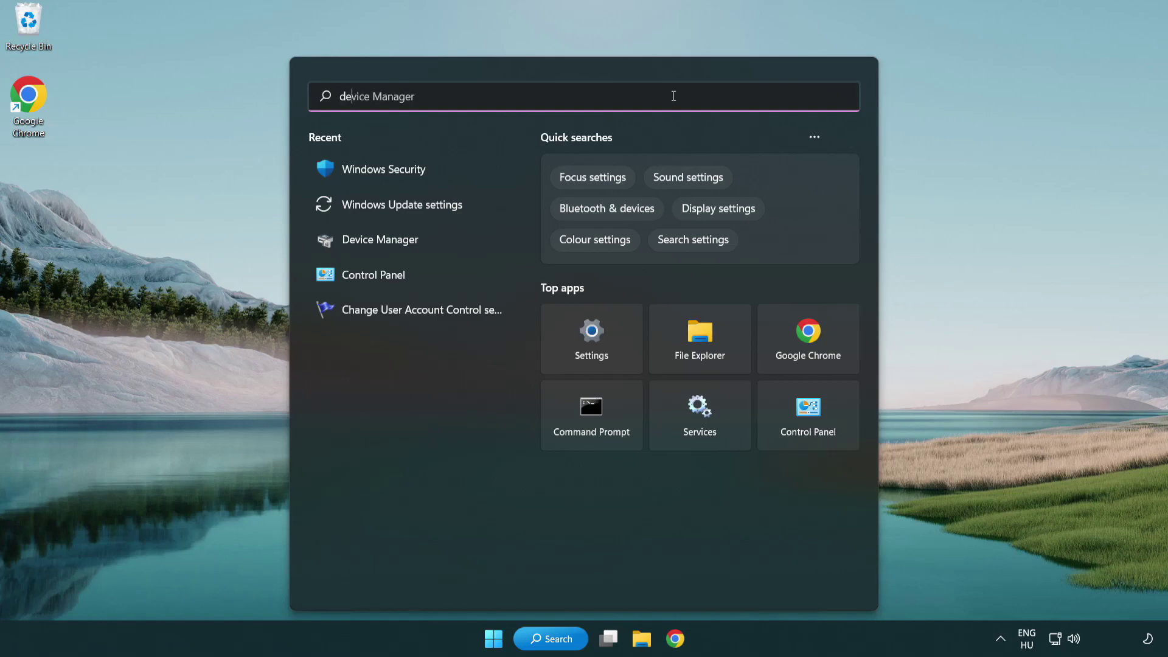
Step: Find Device Manager through Windows search, open it and move its window nearer the middle of the desktop
text(nager)
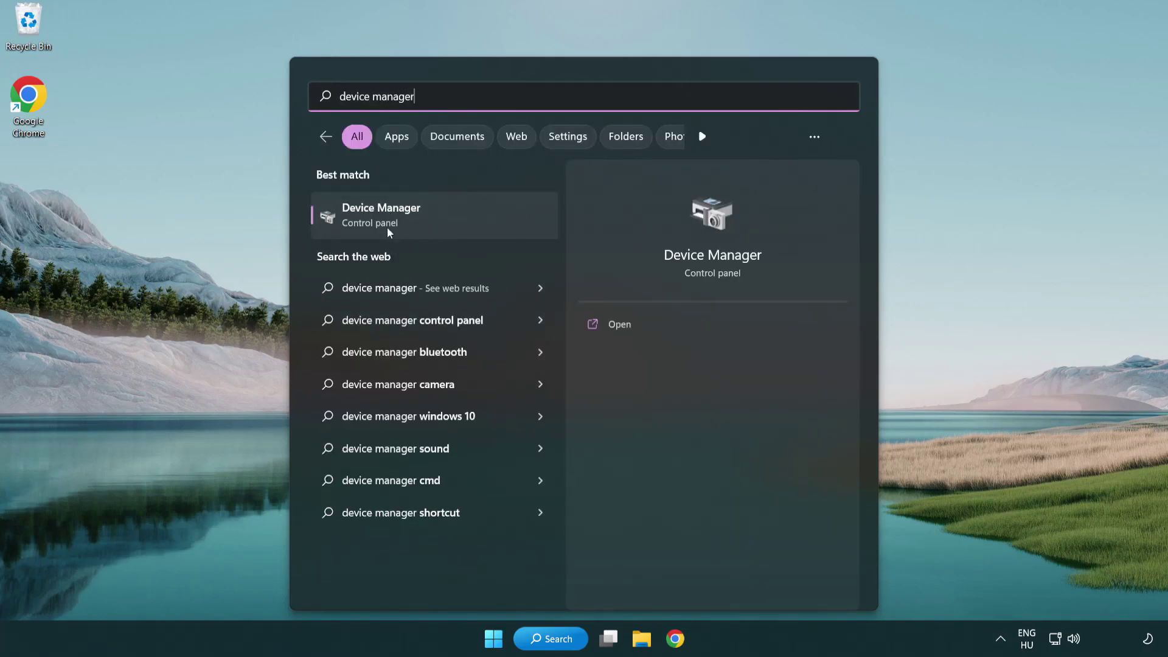
click(469, 225)
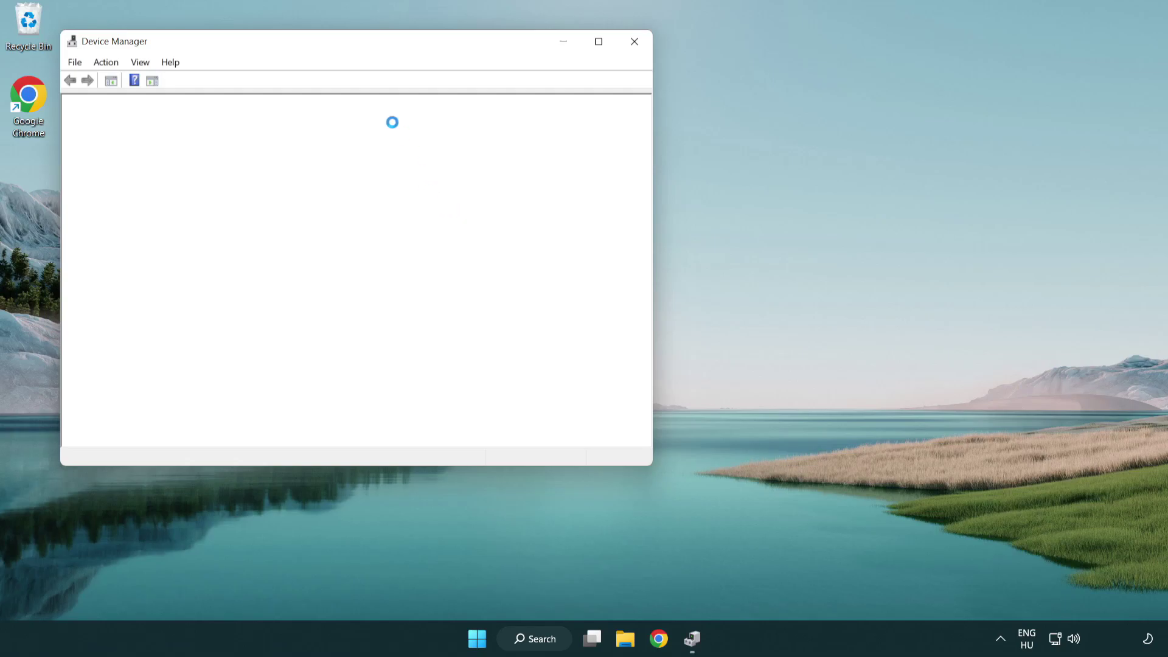
drag(322, 50, 514, 117)
Step: Update the VMware SVGA 3D display adapter's driver with an automatic driver search, then close Device Manager
click(320, 246)
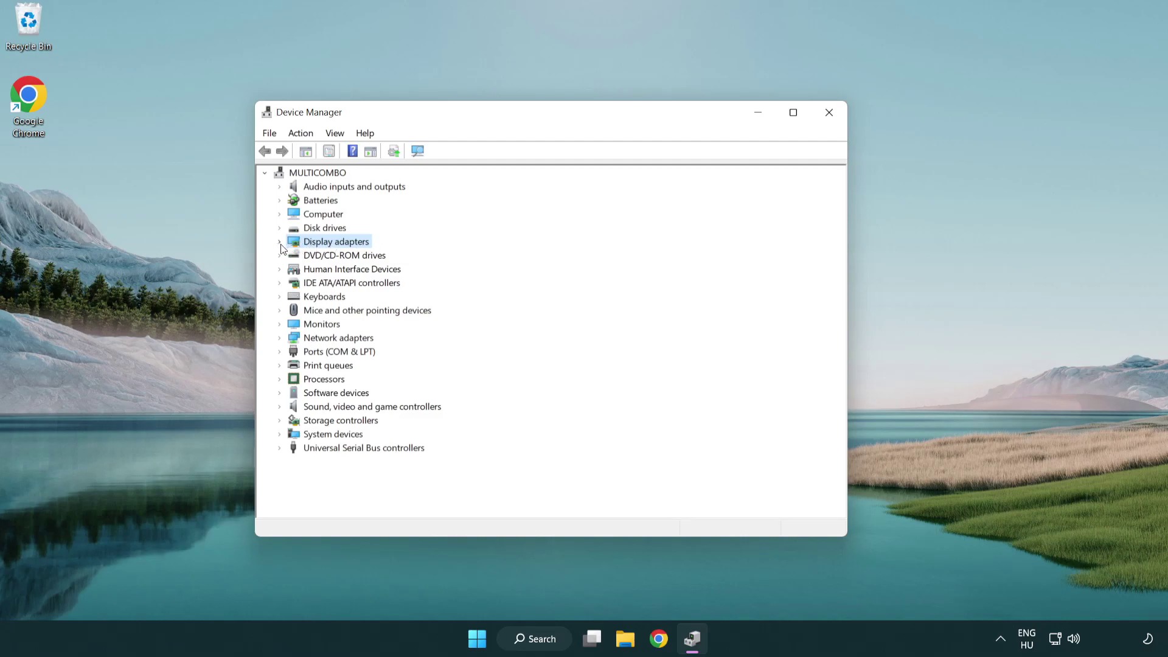
click(280, 241)
click(347, 257)
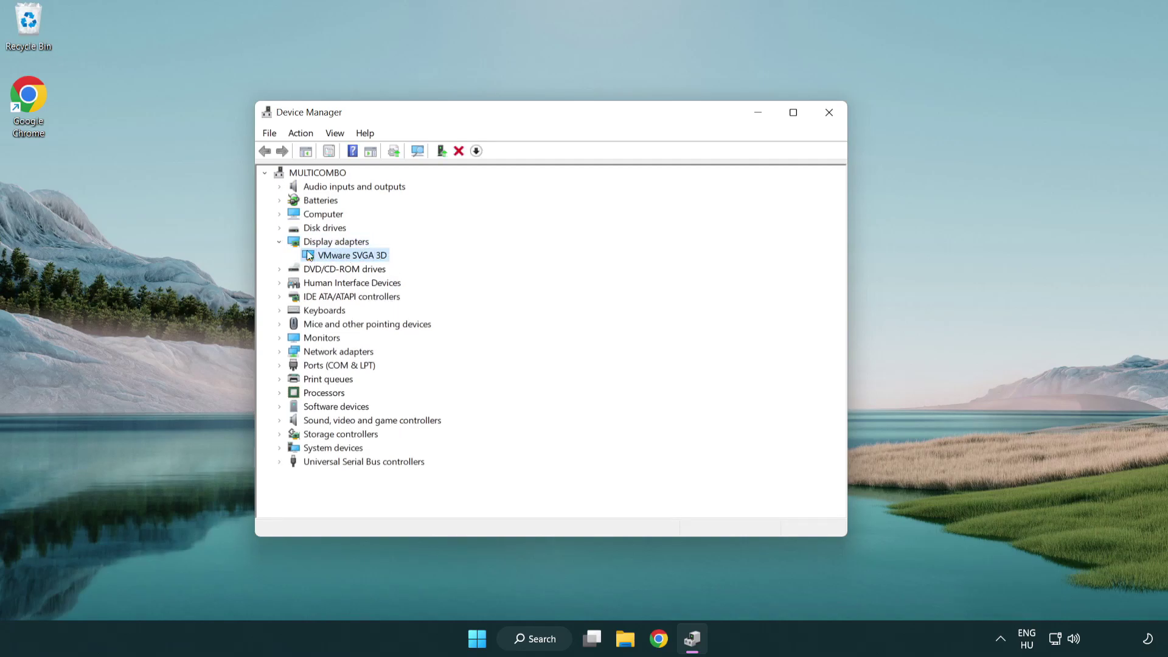
right_click(346, 259)
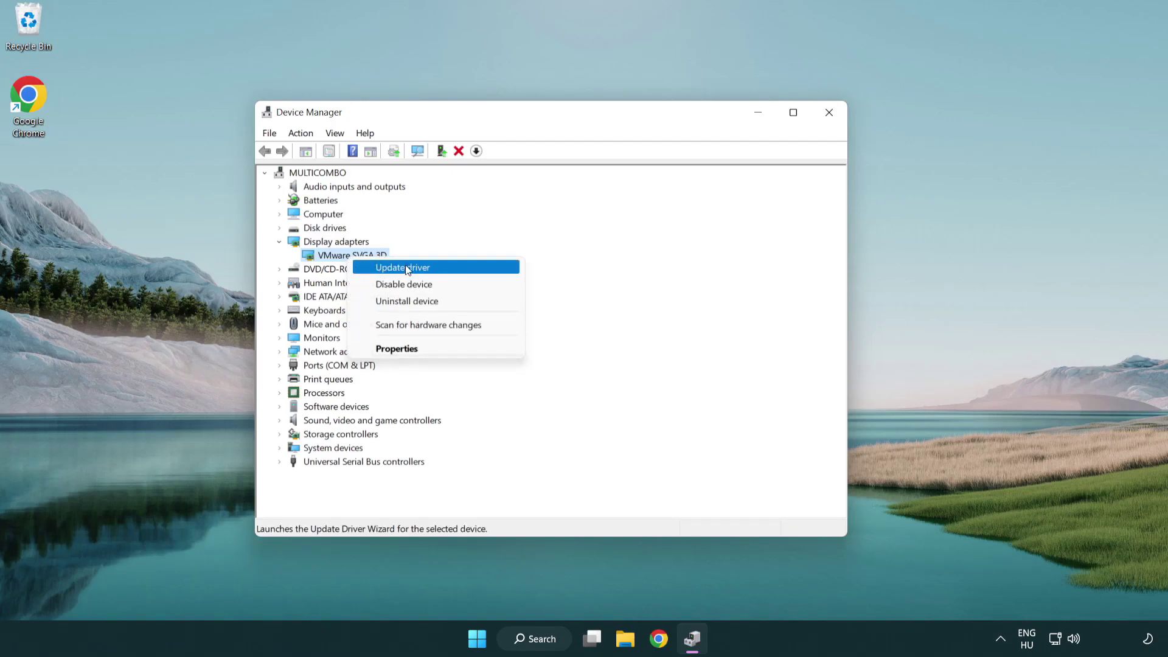
click(461, 269)
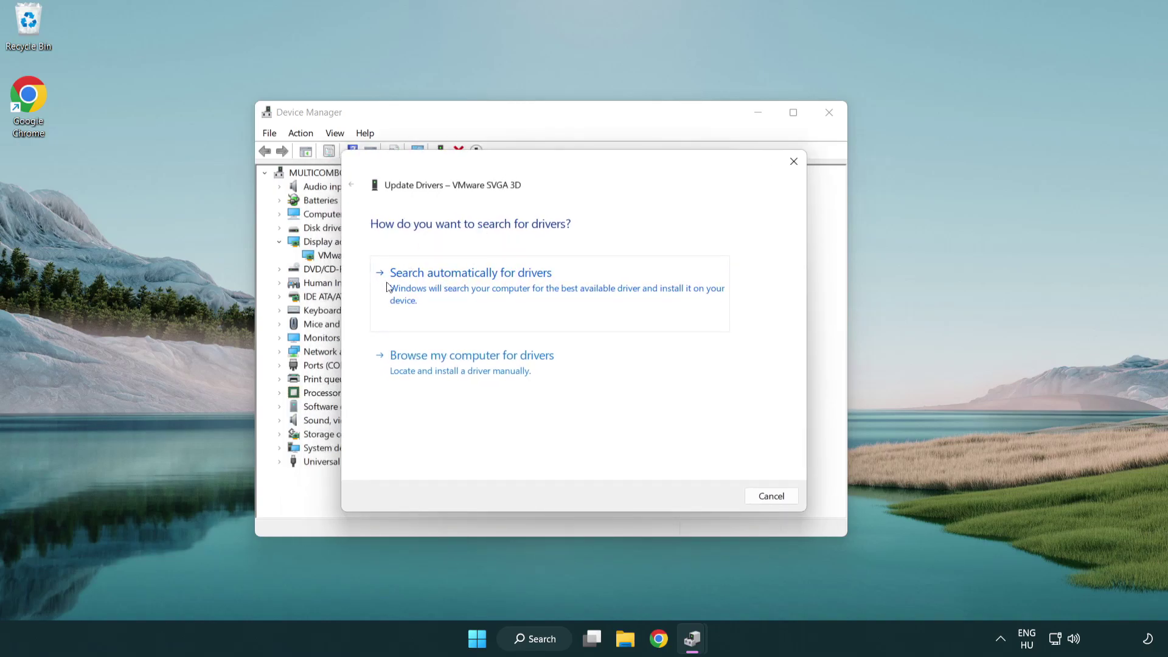
click(513, 288)
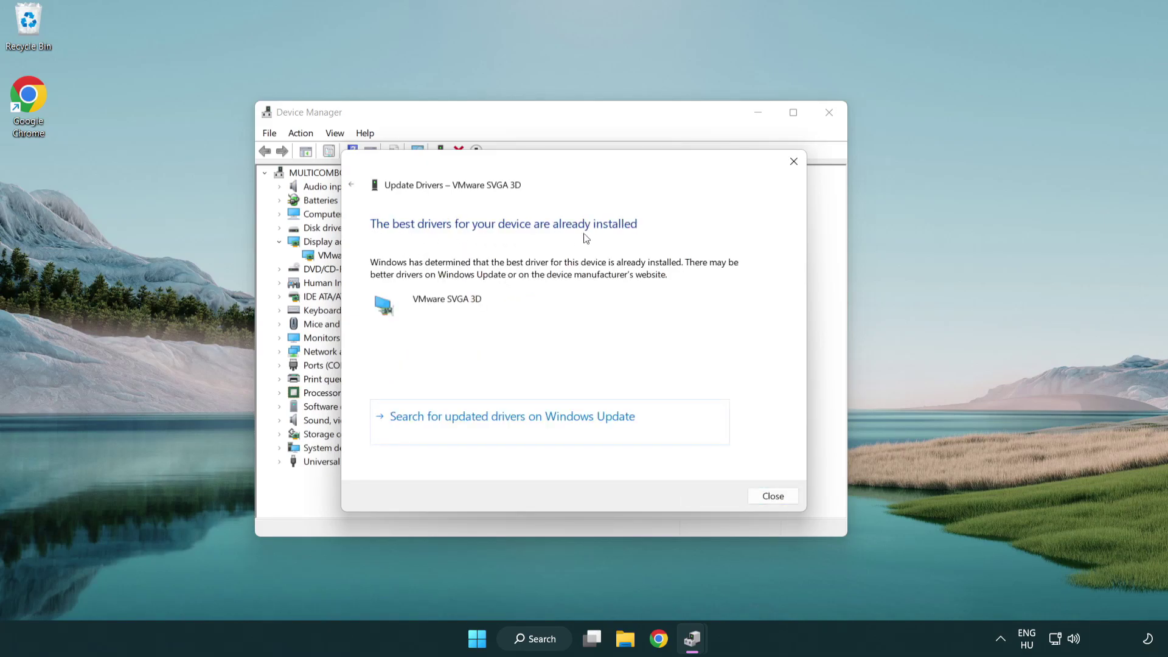
click(773, 499)
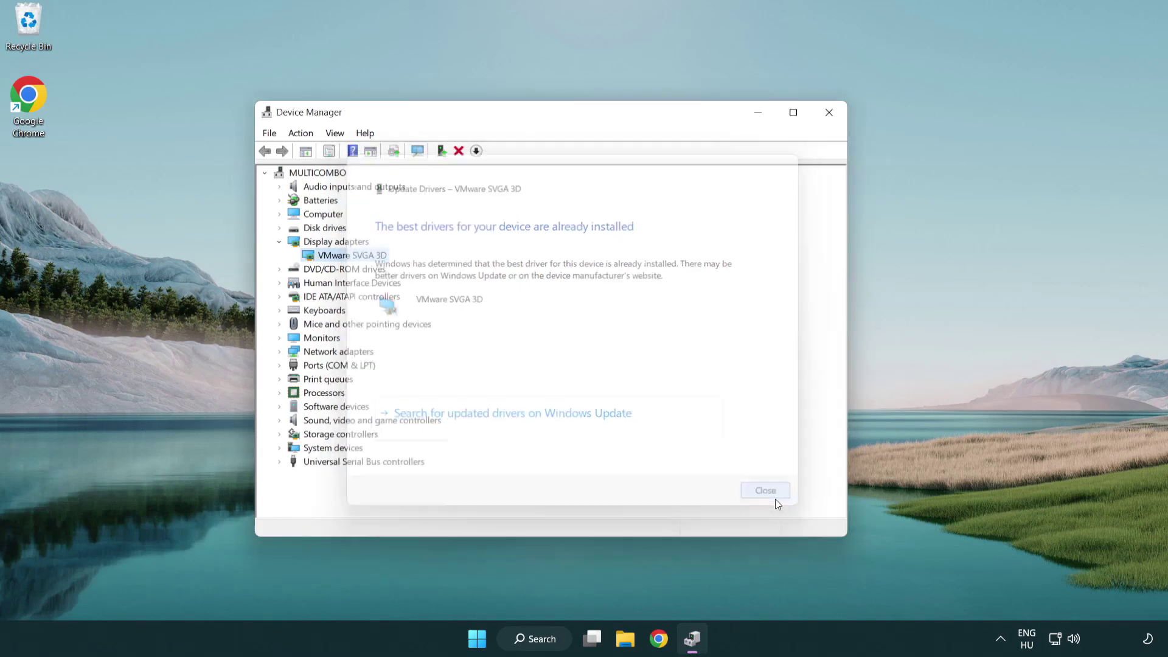
click(832, 117)
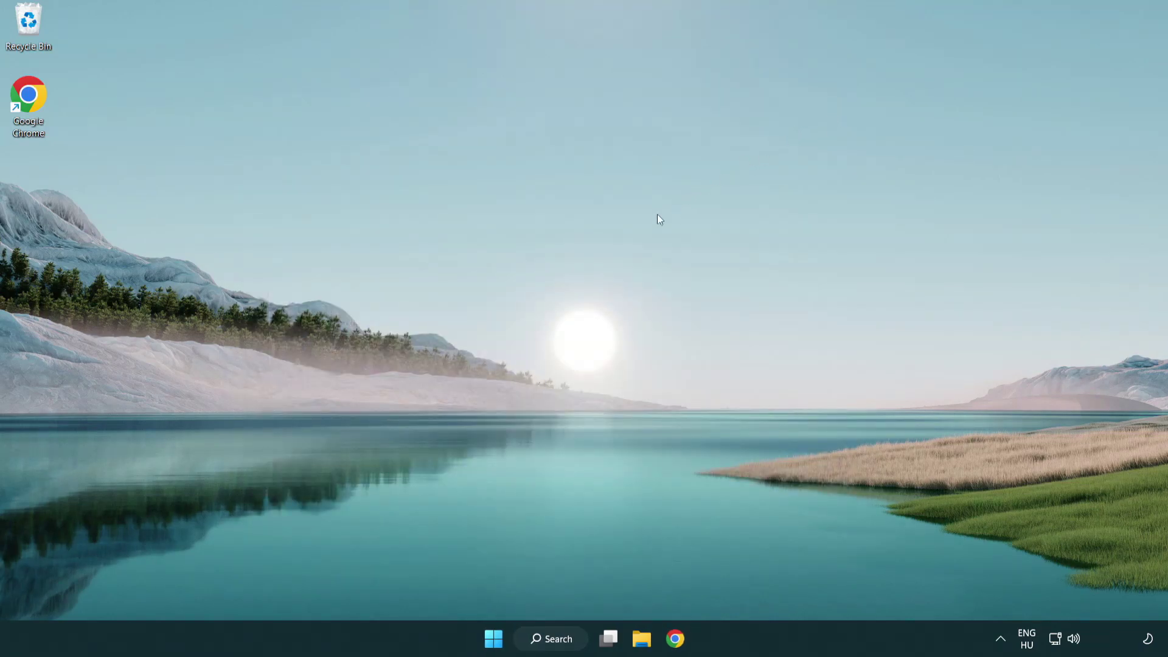
Step: Open the Windows Update settings, check for updates and close Settings
click(562, 637)
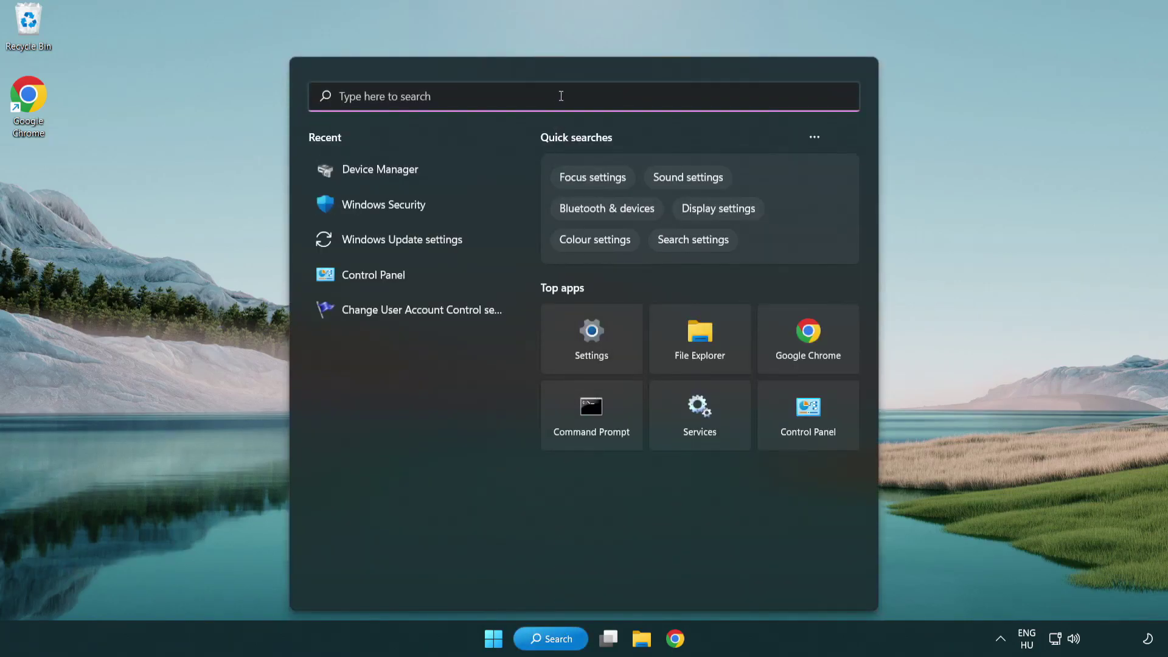
text(update)
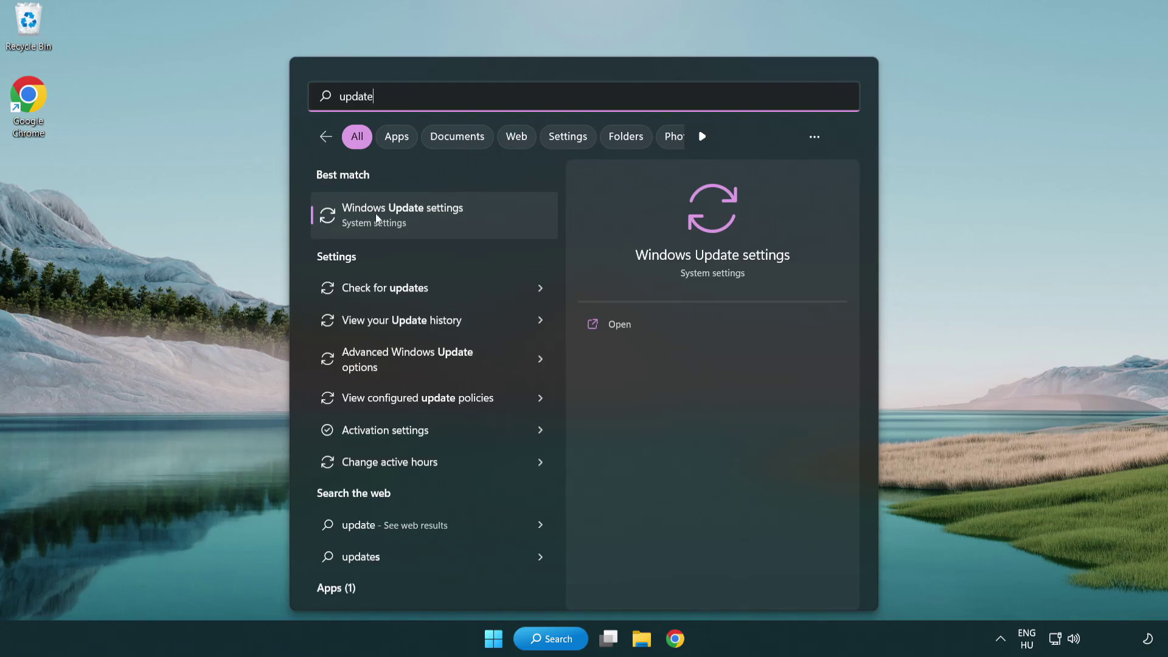
click(455, 221)
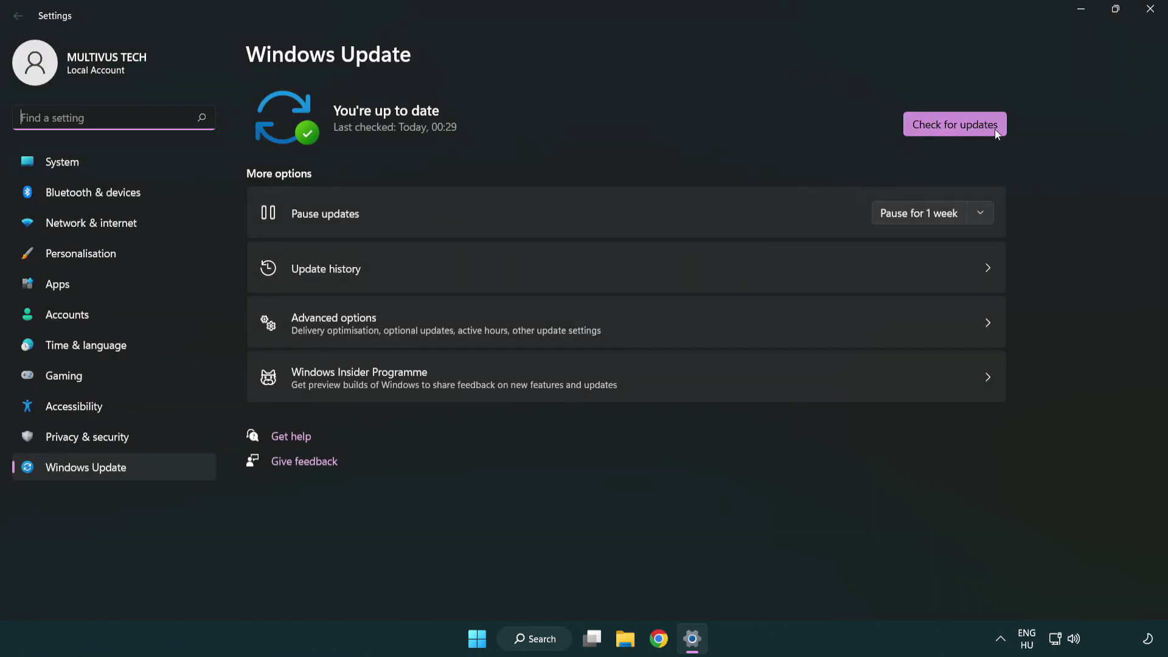
click(976, 130)
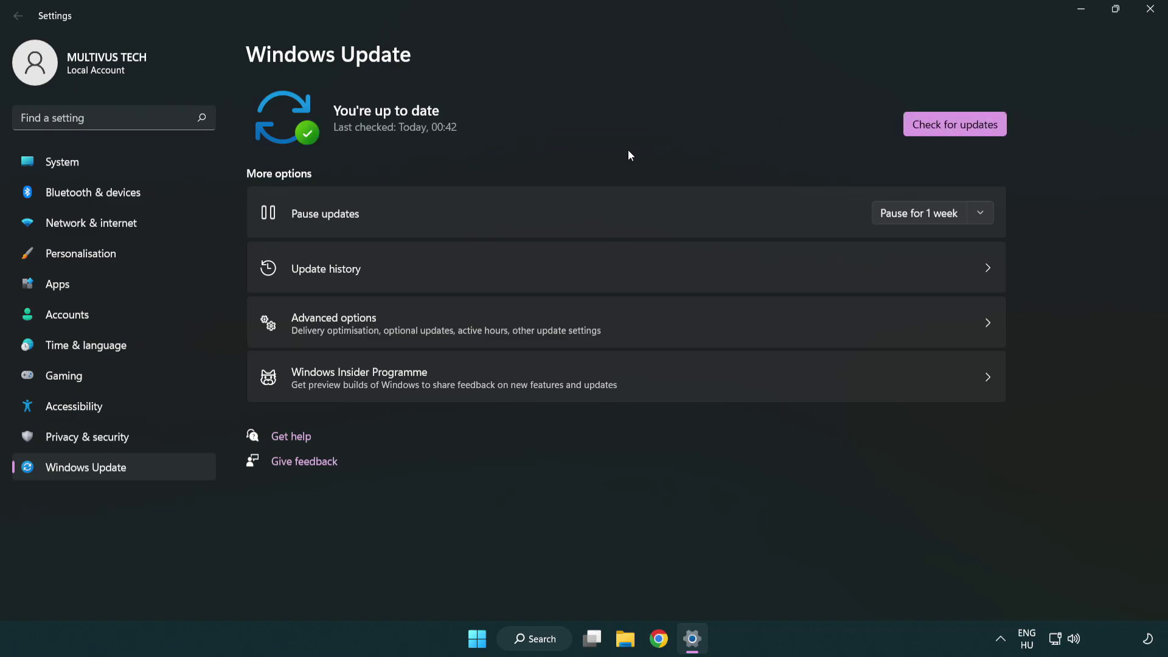
click(1145, 18)
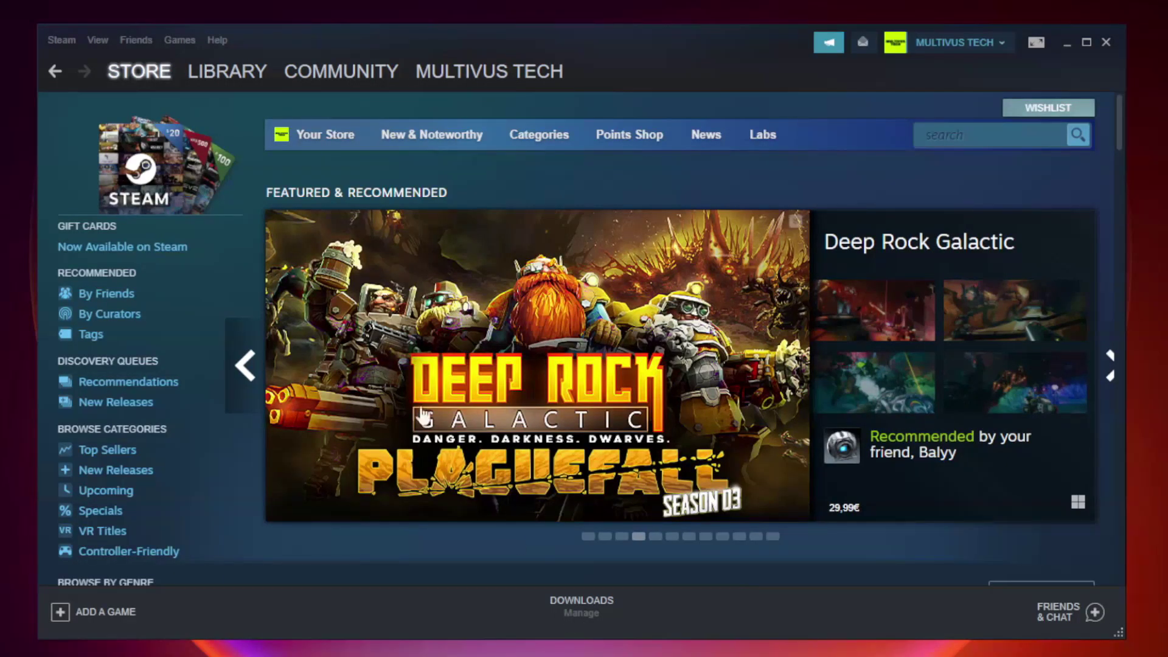
Step: In the Steam library, verify the integrity of the local files of the favorite YOUR NOT WORKING GAME
mouse_move(247, 74)
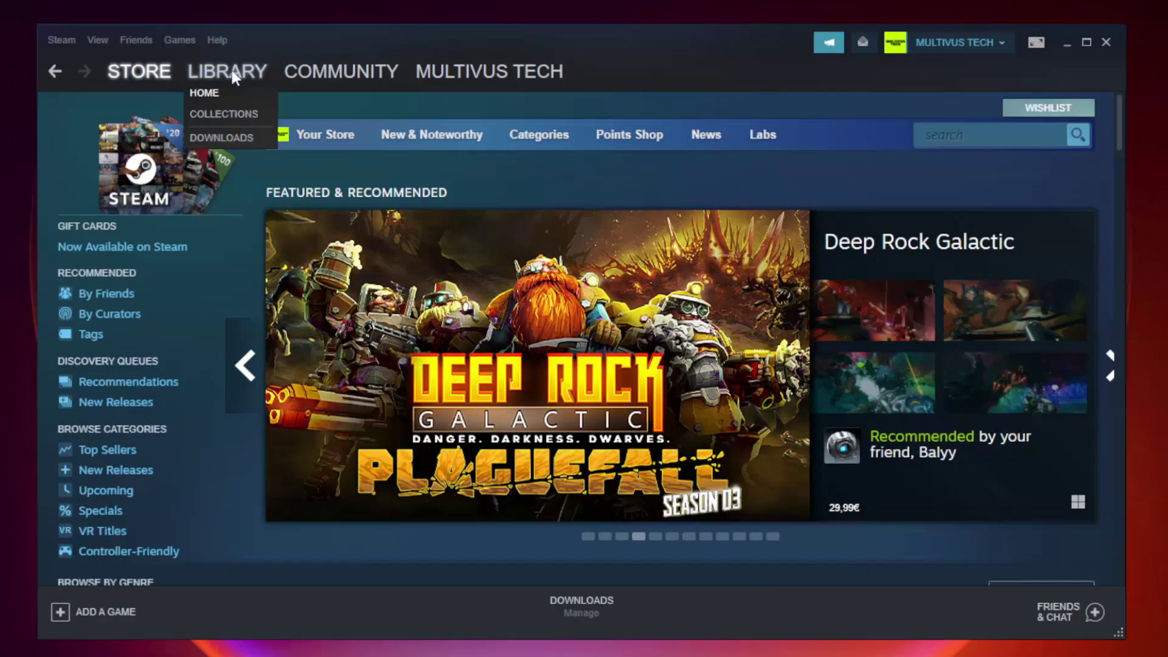
click(236, 78)
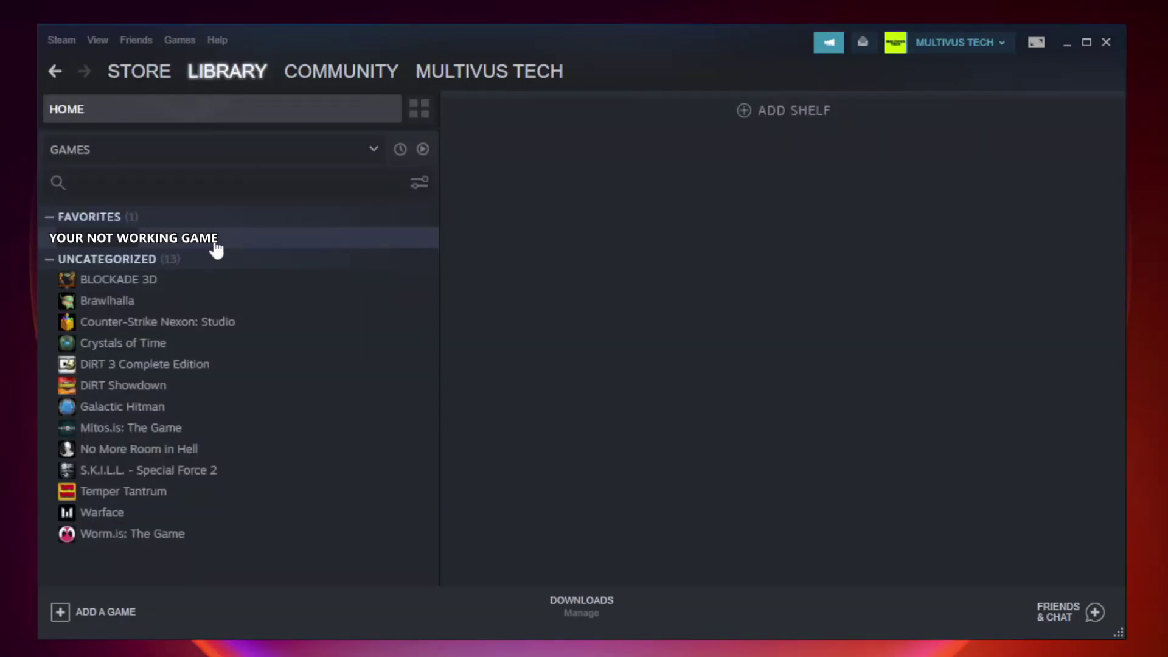
right_click(253, 243)
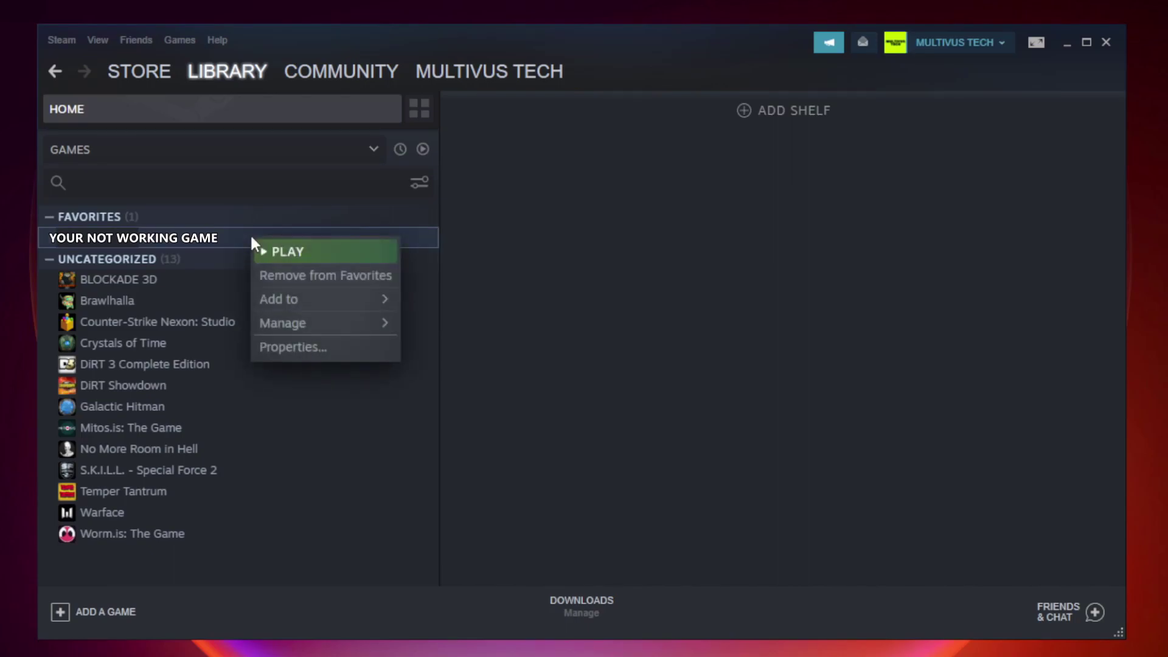
click(322, 349)
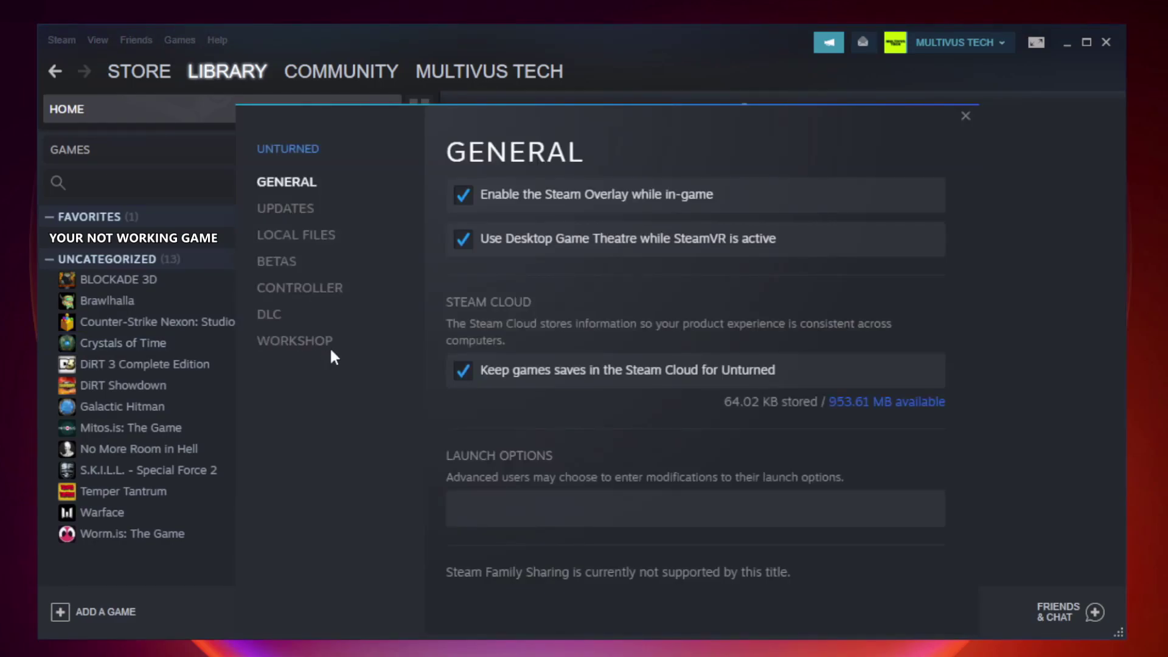
click(310, 239)
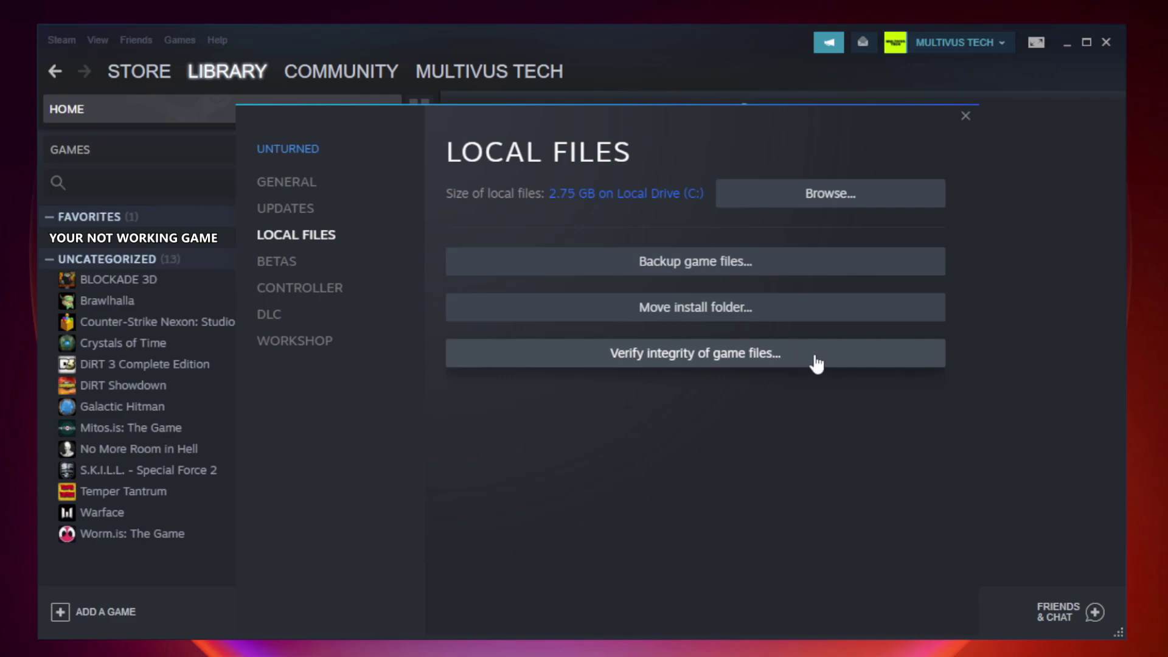
click(705, 363)
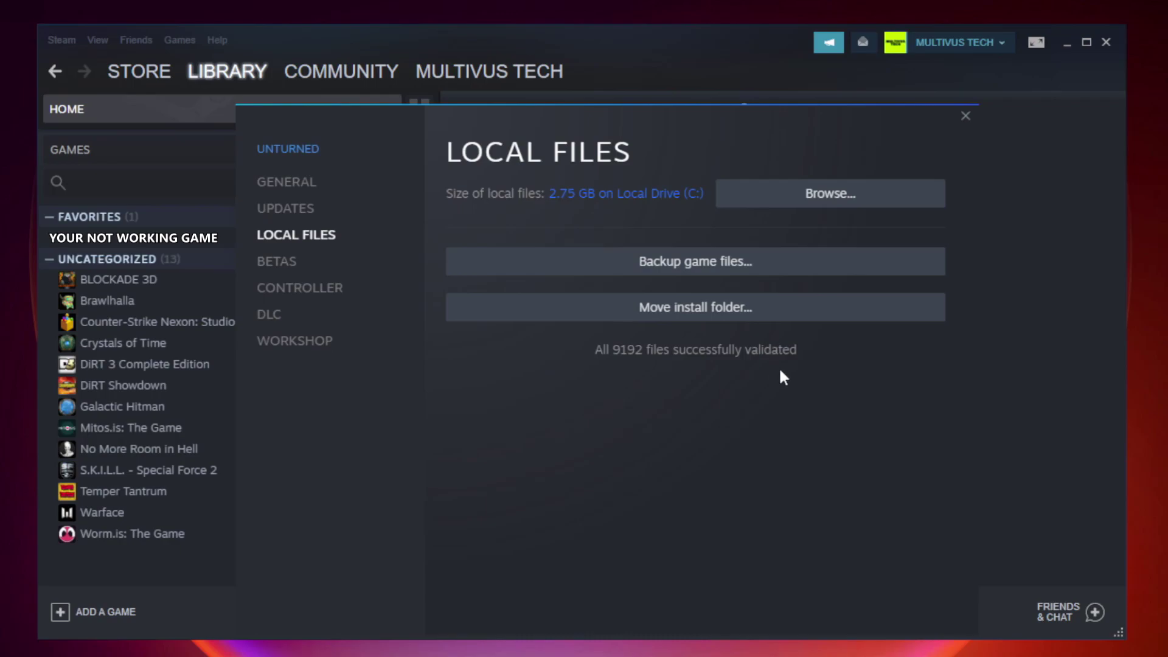
Step: Browse to the game's install folder and open the properties of the YOUR NOT WORKING GAME shortcut
click(834, 210)
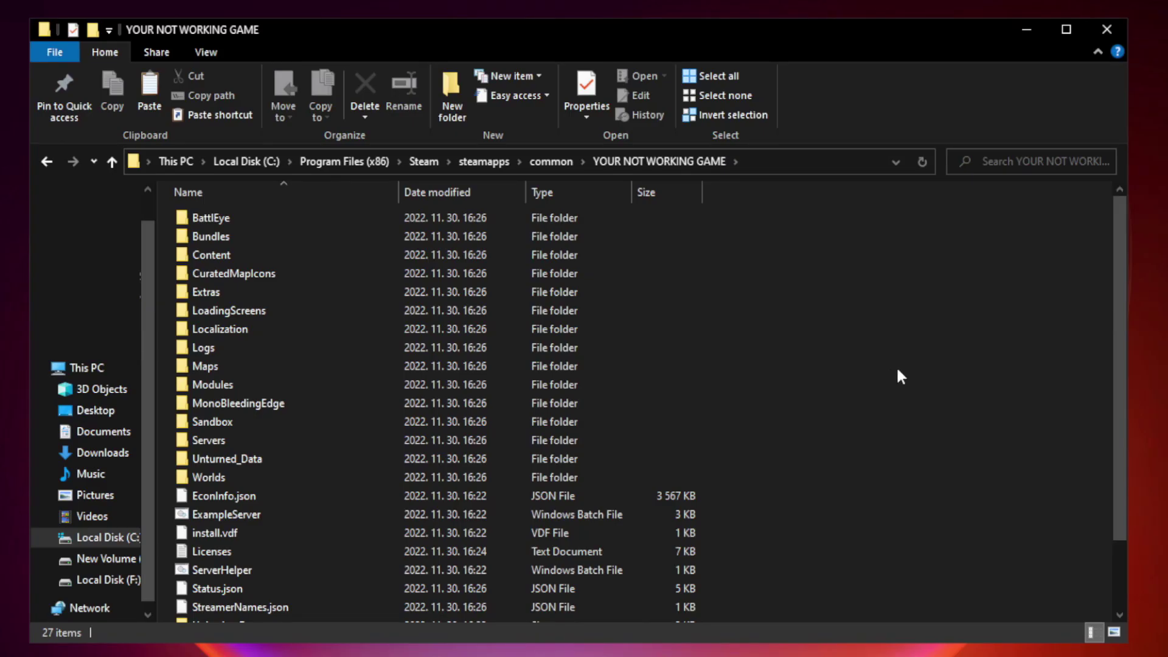
drag(1120, 319, 1120, 419)
click(365, 612)
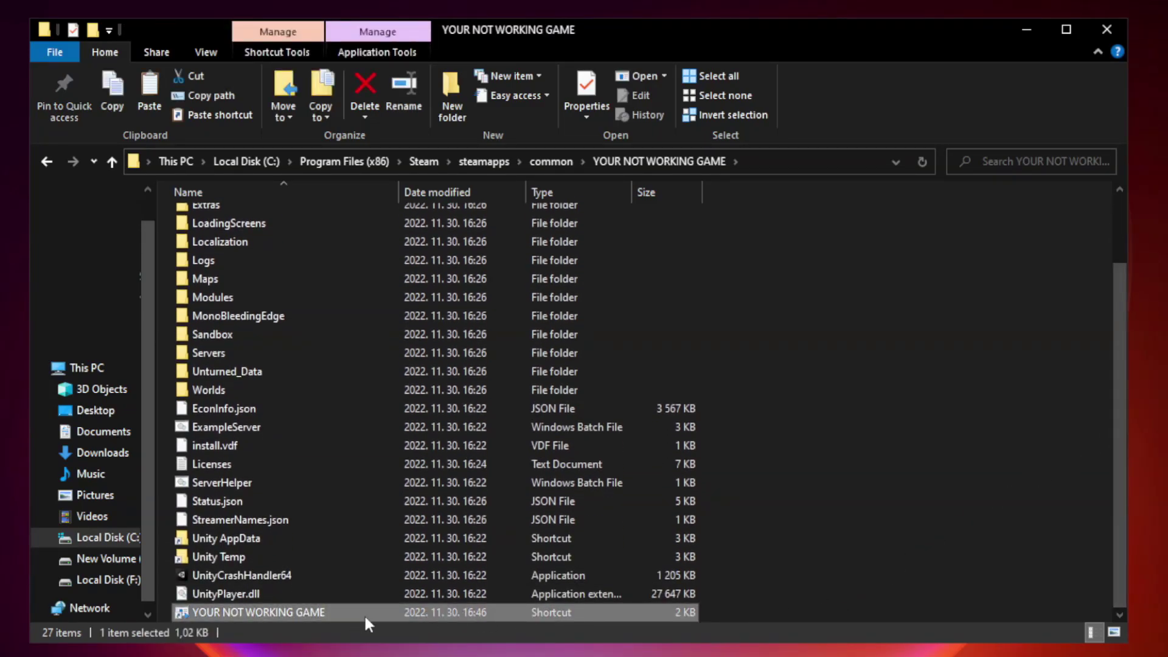
right_click(396, 612)
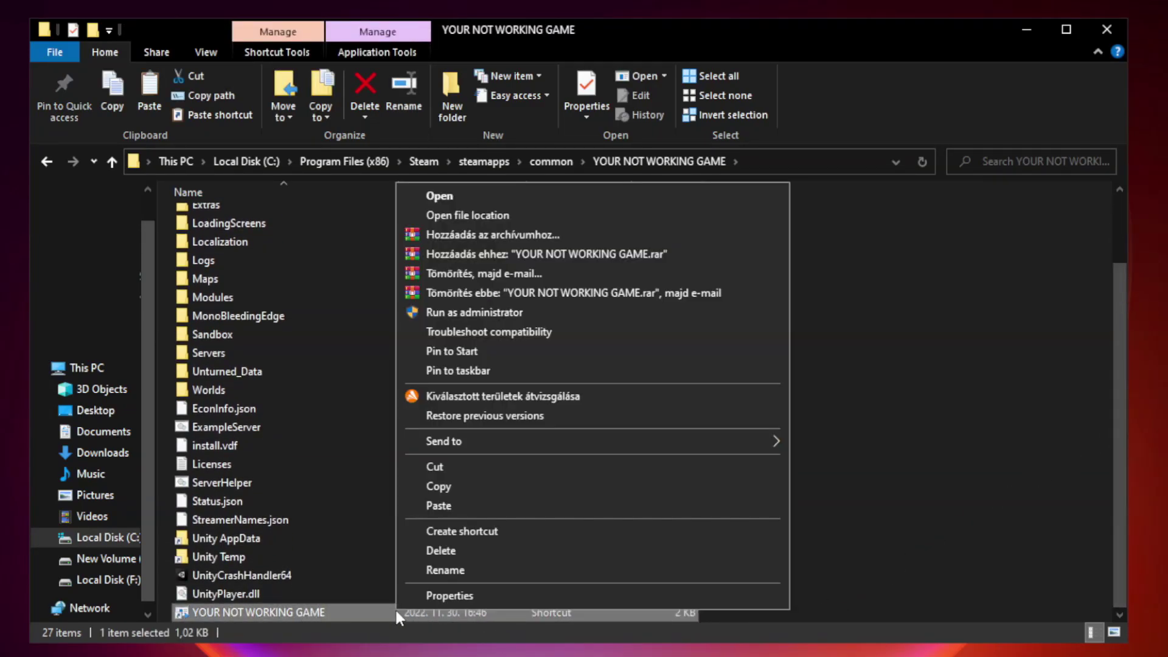
click(588, 598)
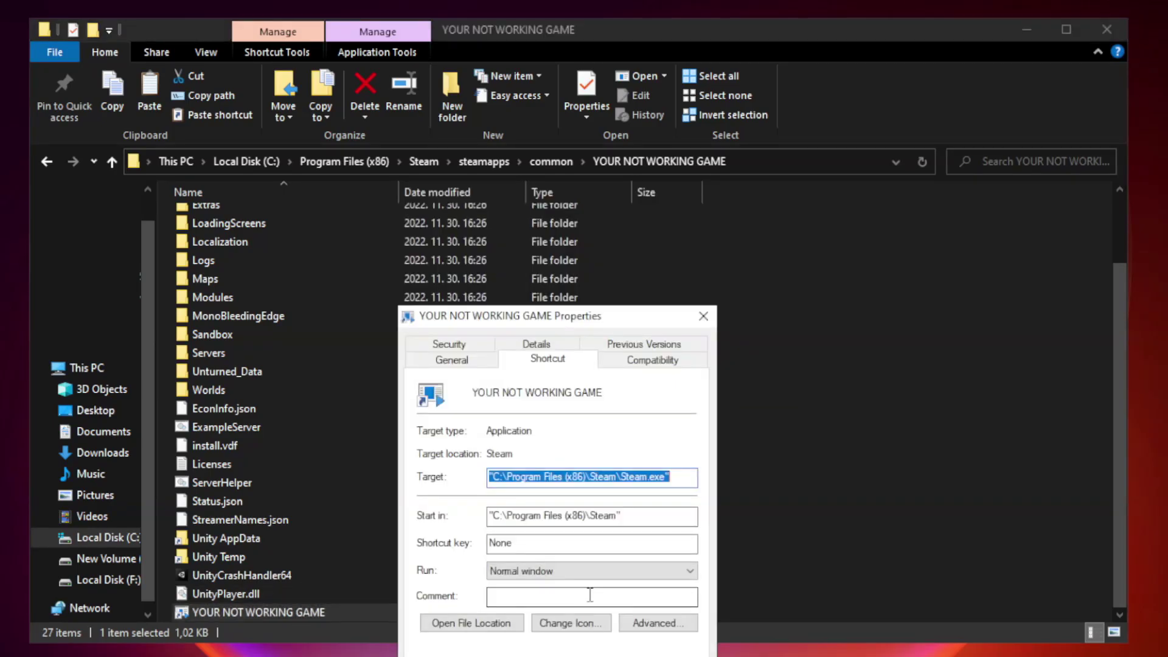
drag(577, 327, 580, 134)
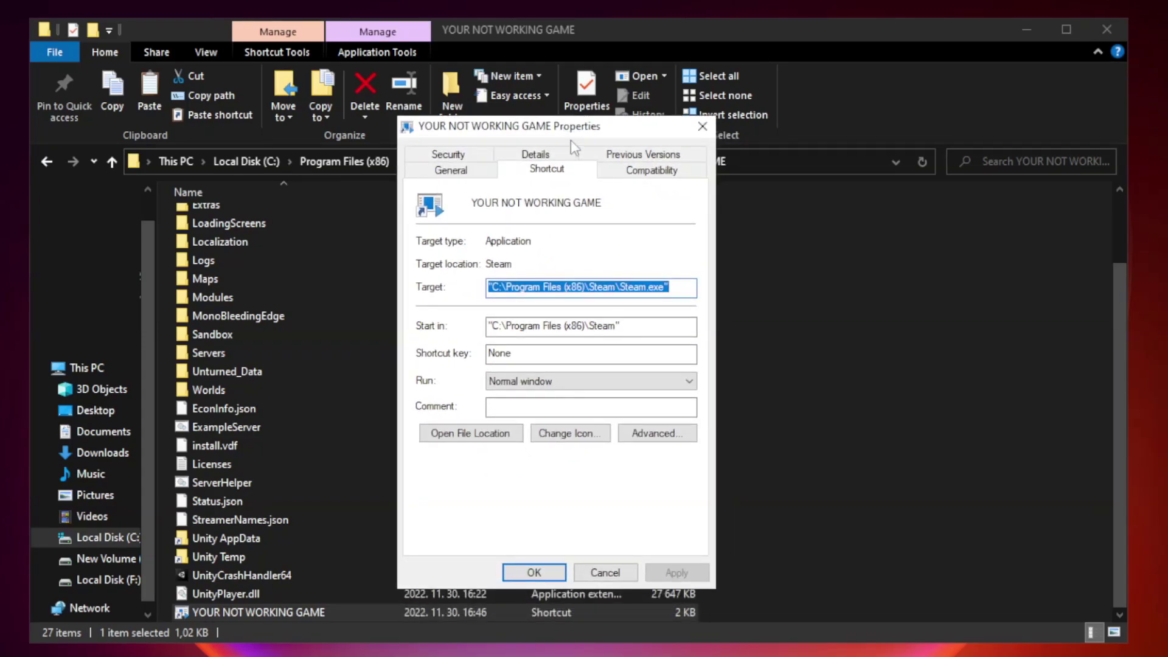
Step: Apply Windows 8 compatibility mode, disabled fullscreen optimizations and running as administrator to the game shortcut, then close the folder
click(649, 172)
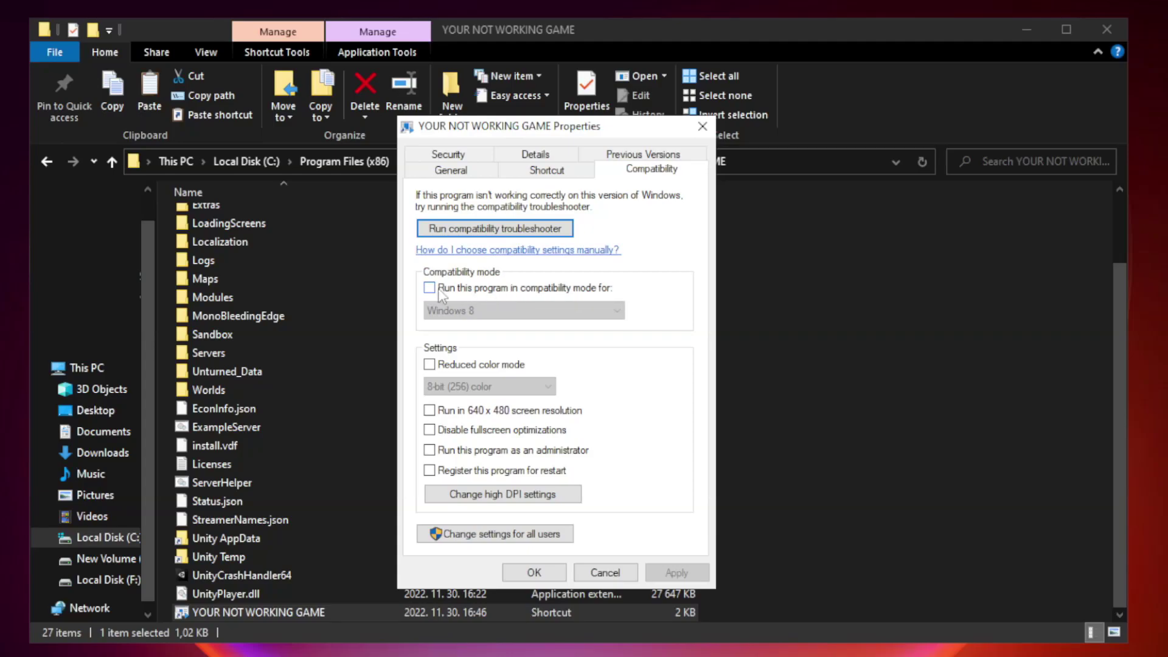
click(465, 289)
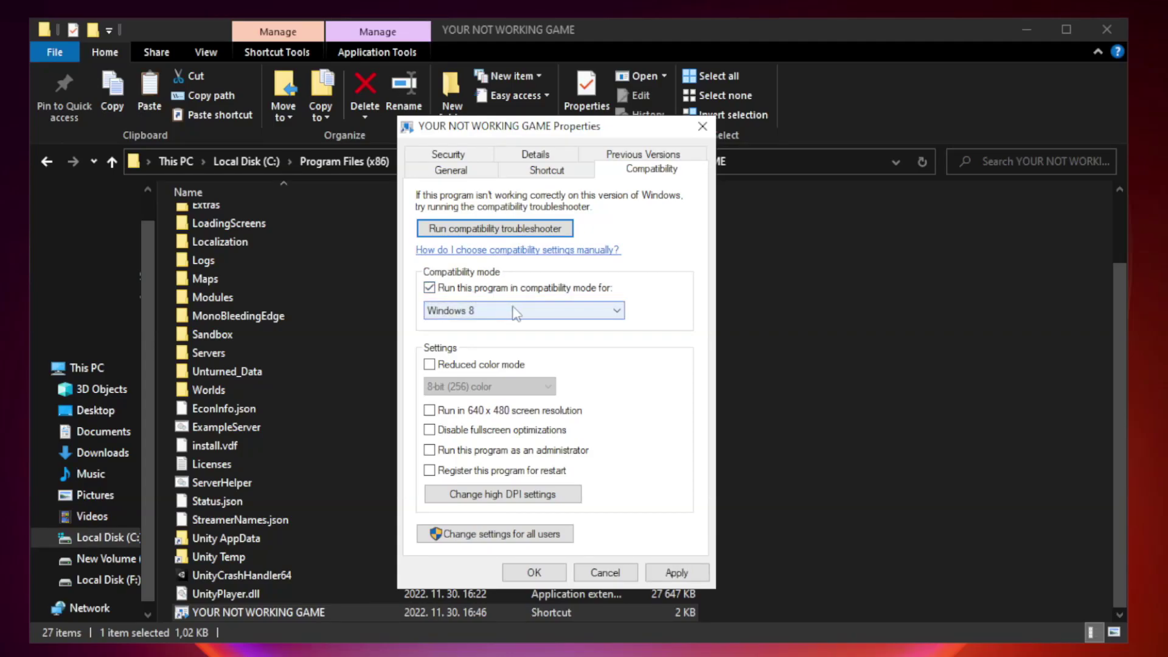
click(522, 312)
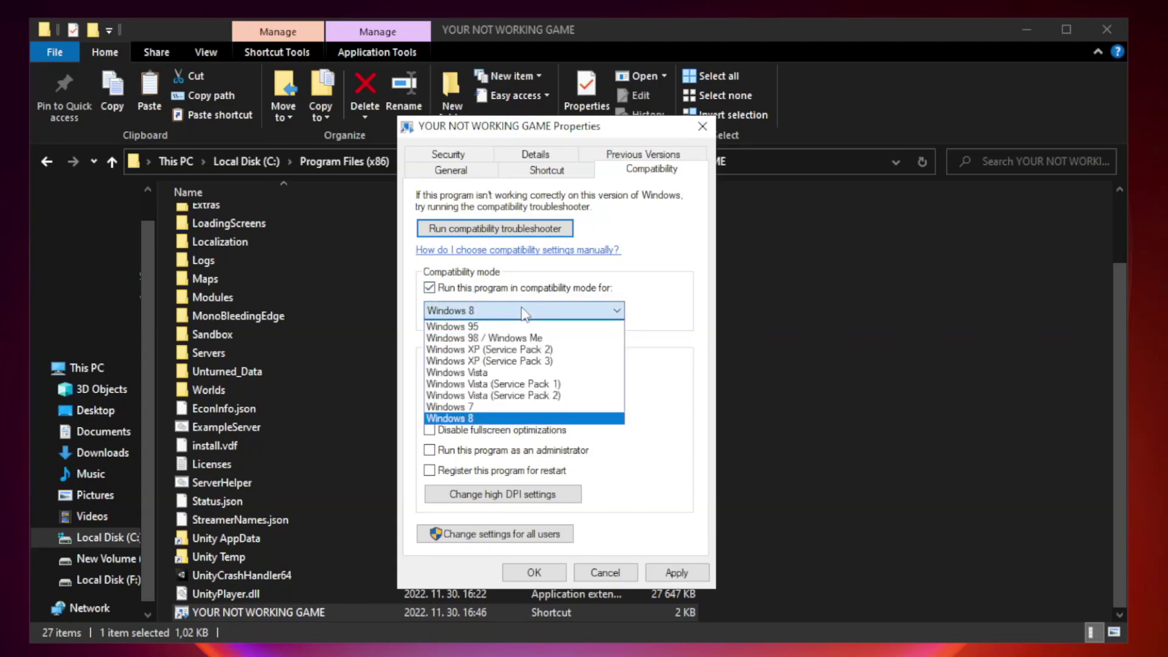
click(494, 419)
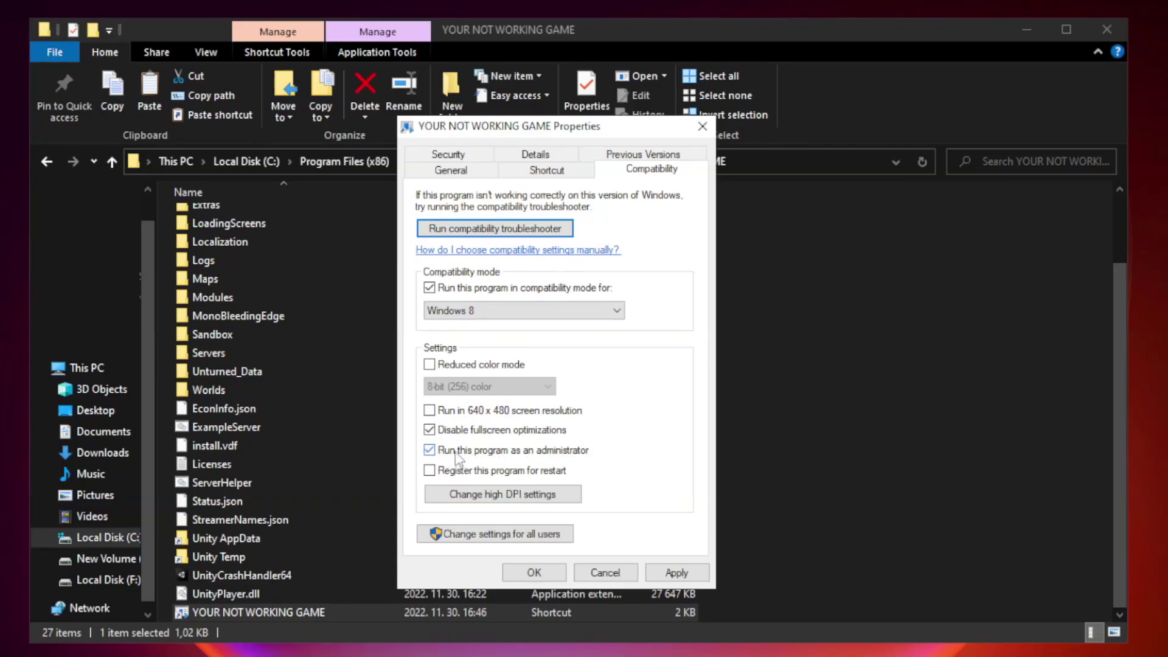
click(675, 577)
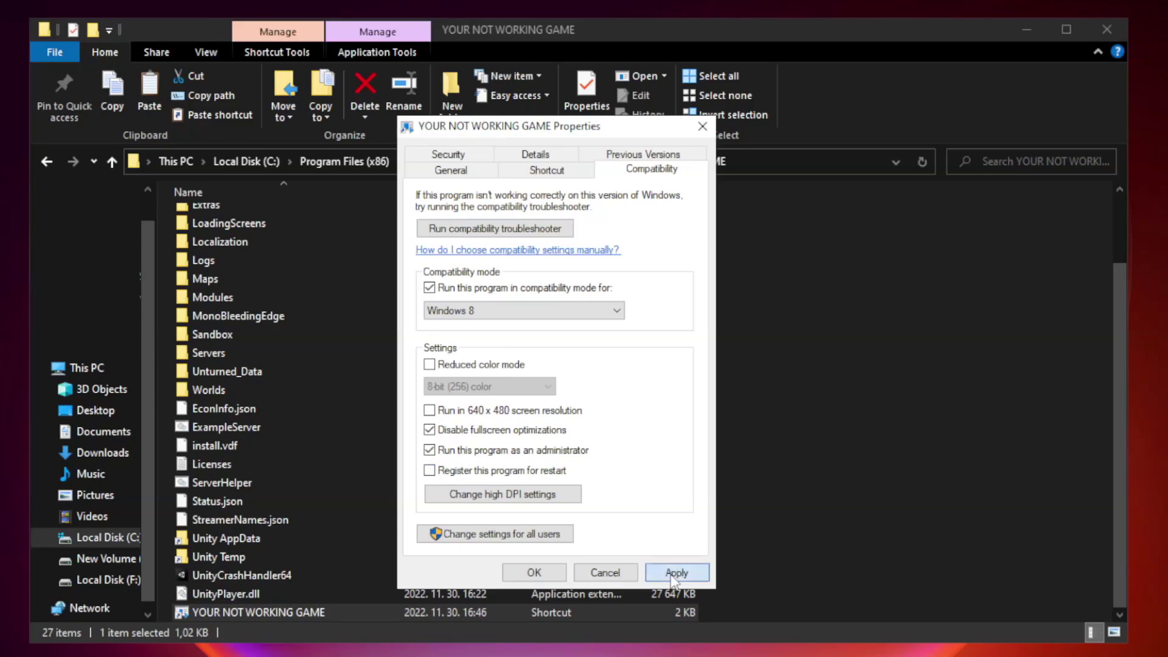
click(533, 573)
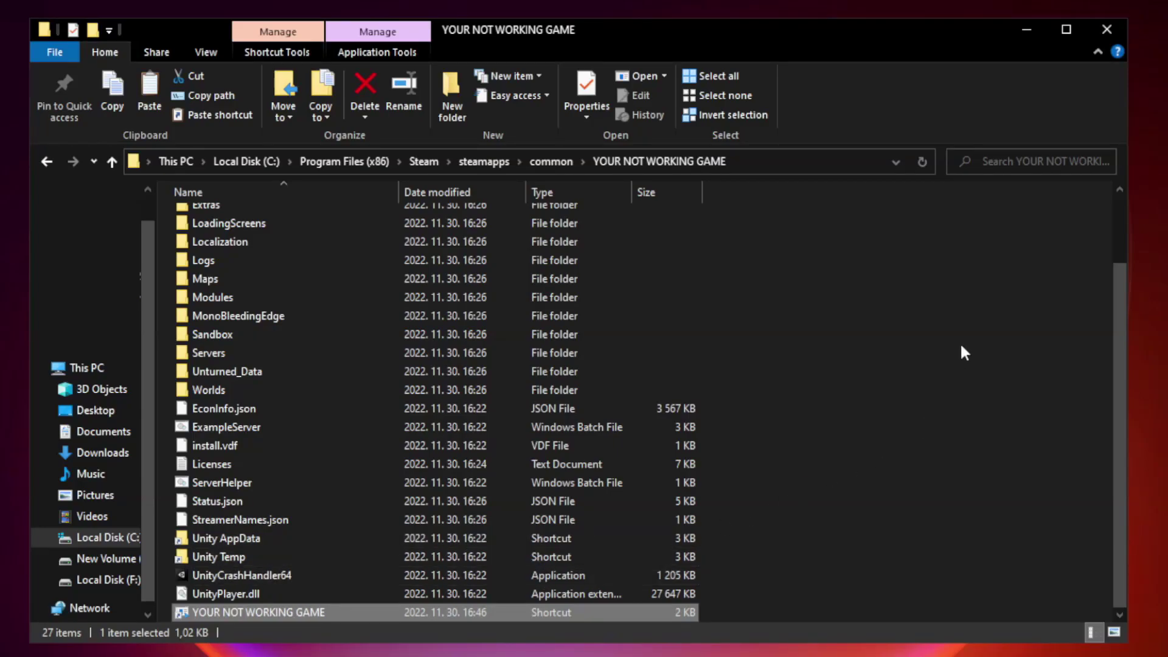
click(1106, 31)
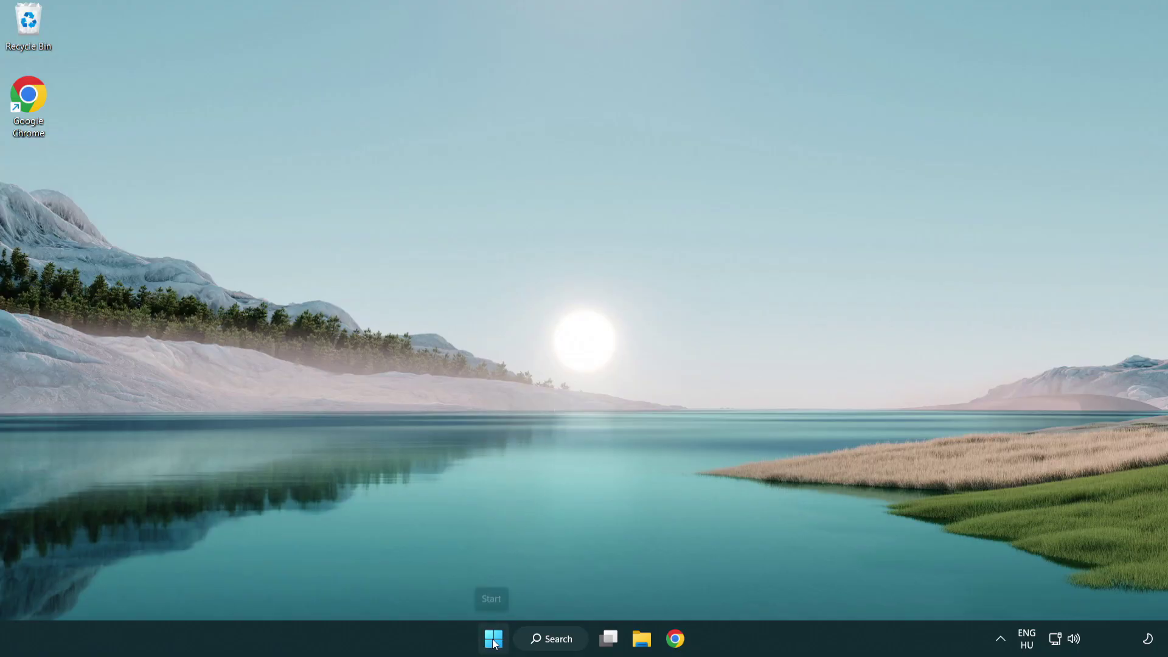
Step: Open Task Manager's startup programs and disable Terminal and Phone Link
right_click(493, 642)
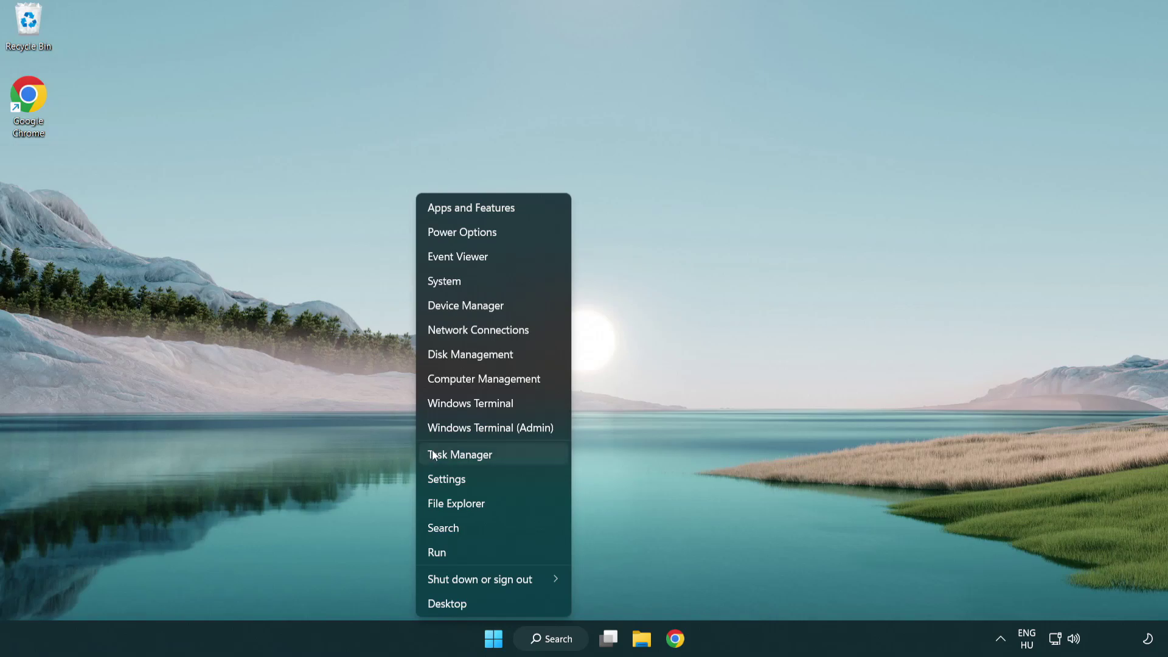
click(516, 455)
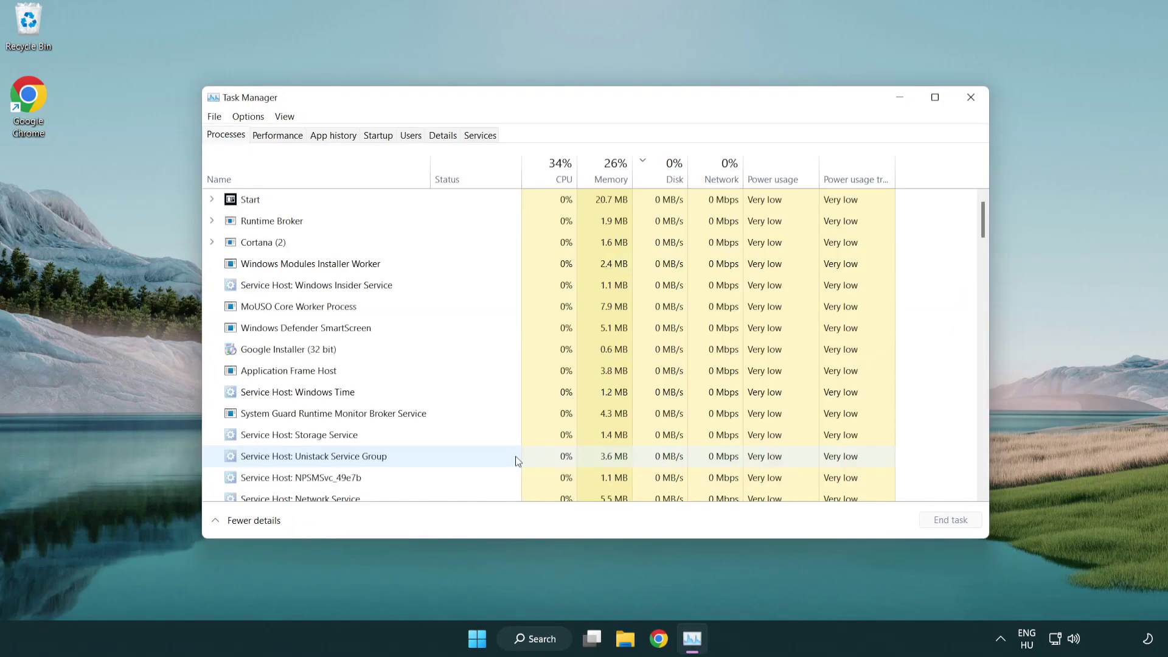
click(381, 136)
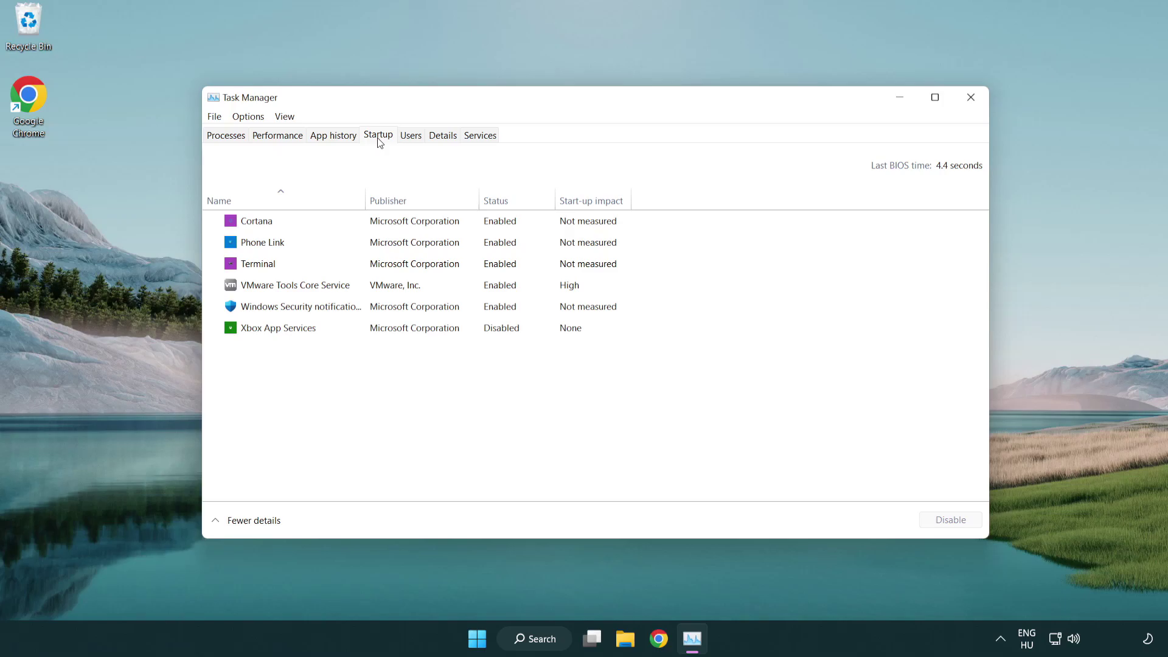
click(384, 266)
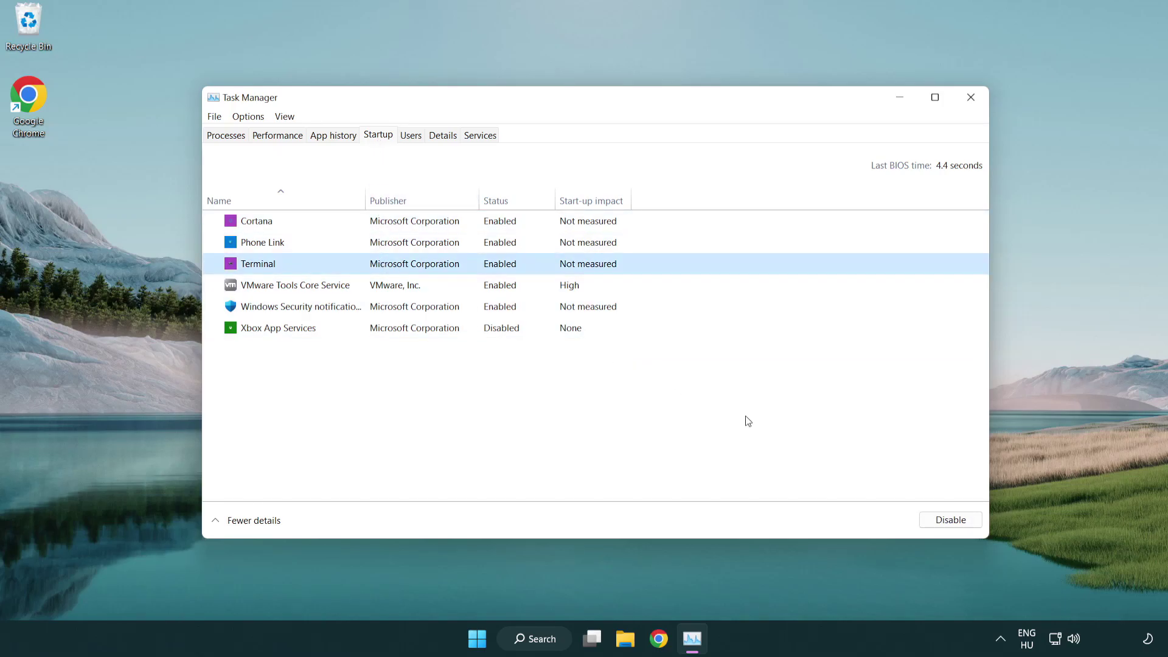
click(946, 519)
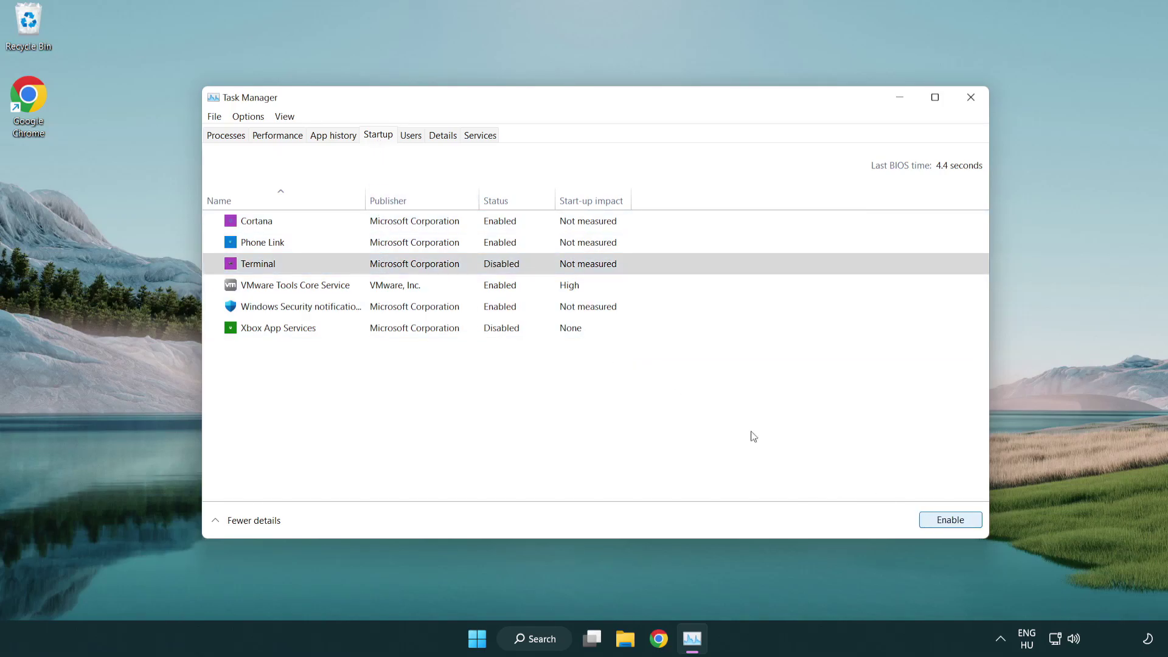
click(485, 243)
click(950, 519)
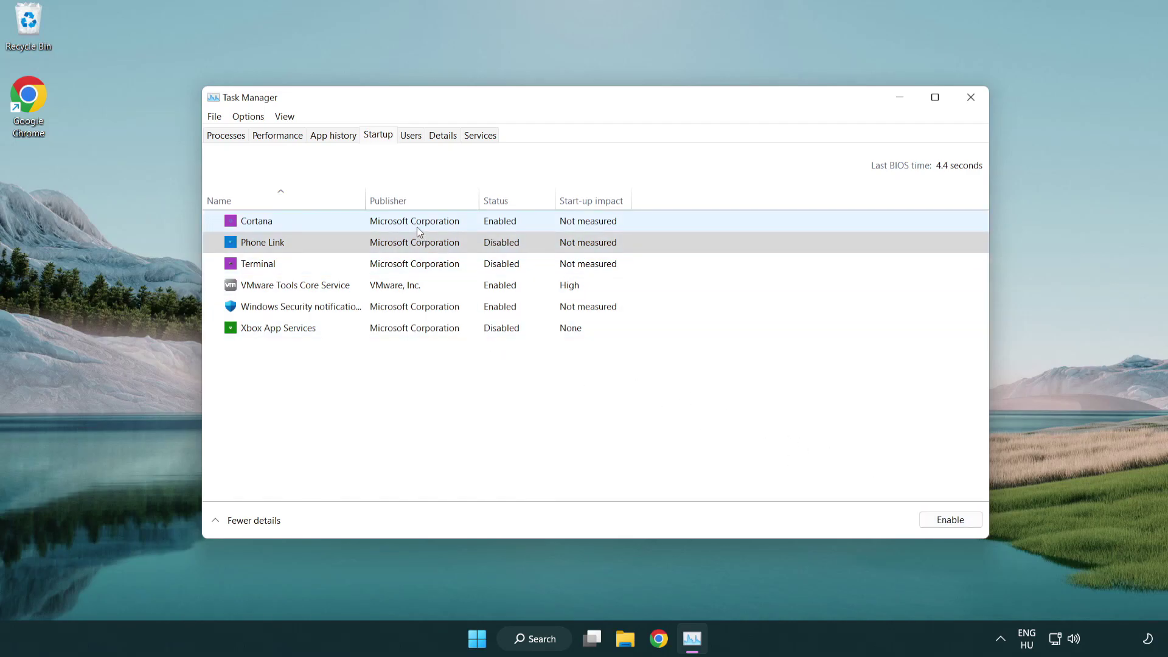
Step: Disable Cortana and the Windows Security notification entry at startup, and close Task Manager
click(417, 228)
click(939, 518)
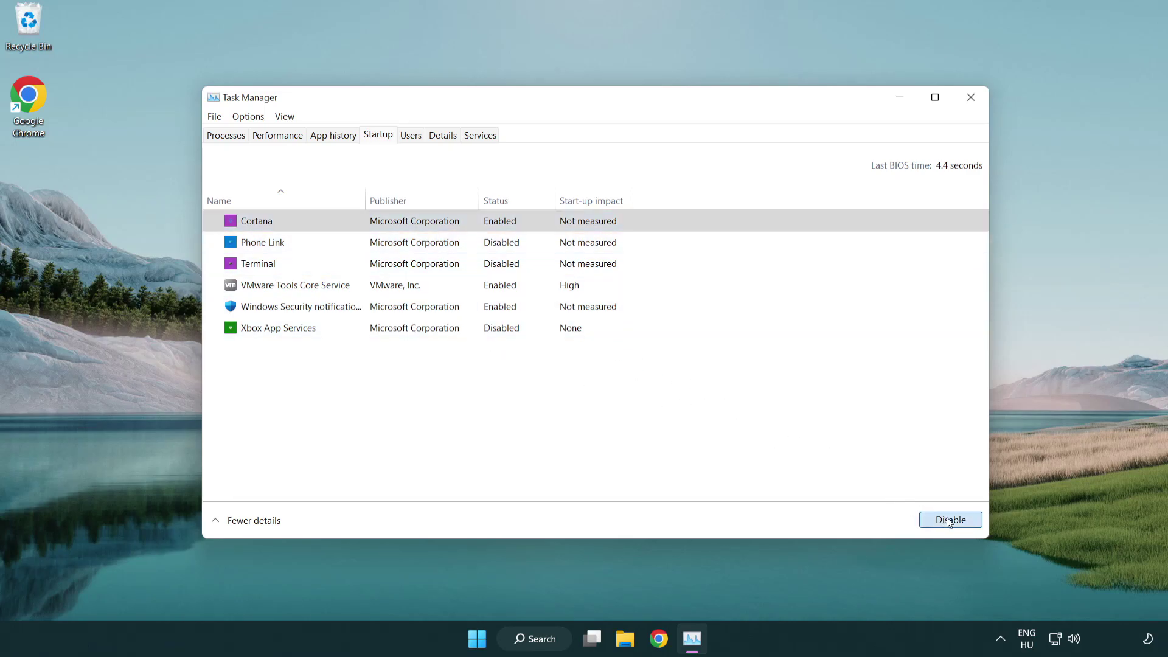
click(555, 313)
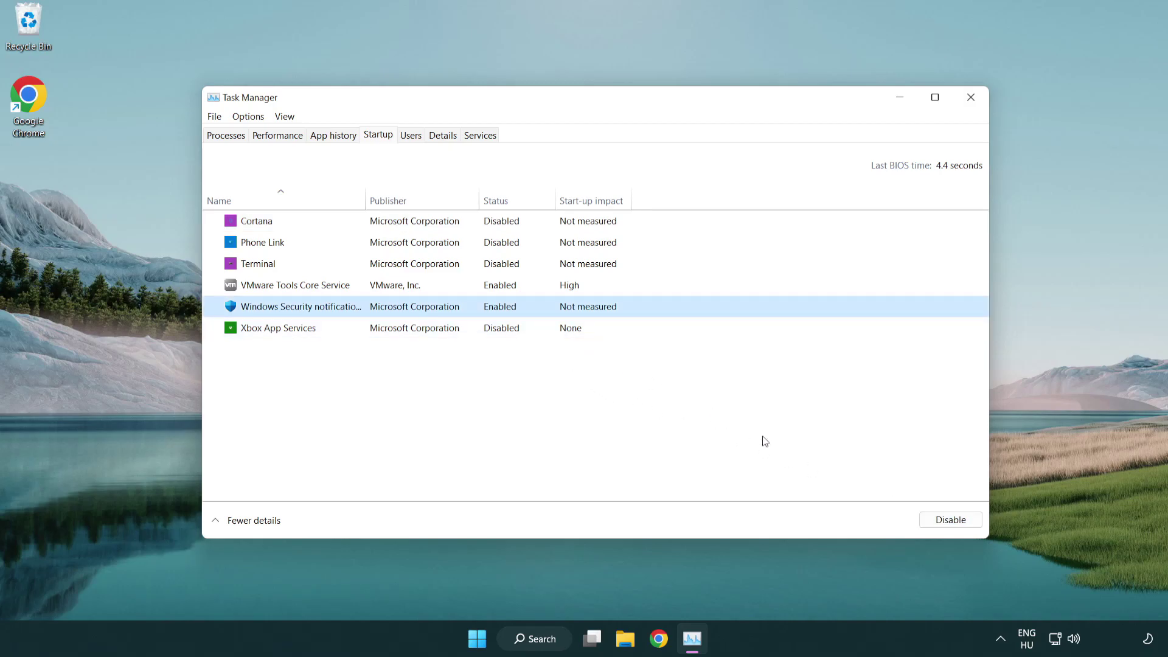
click(940, 520)
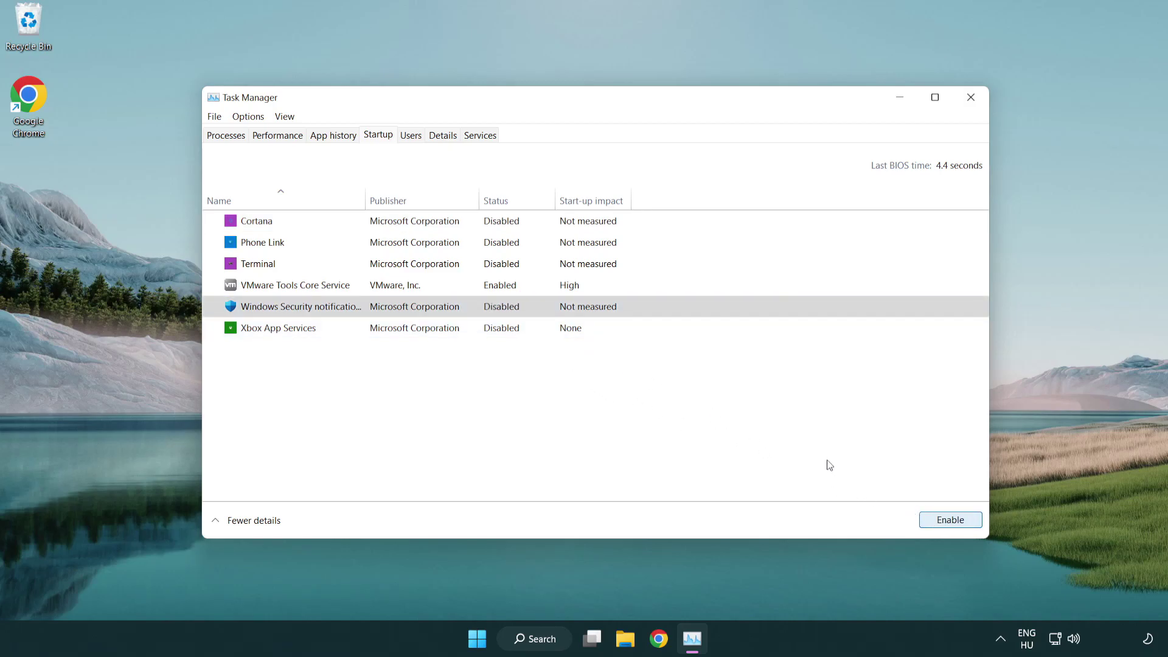
click(971, 99)
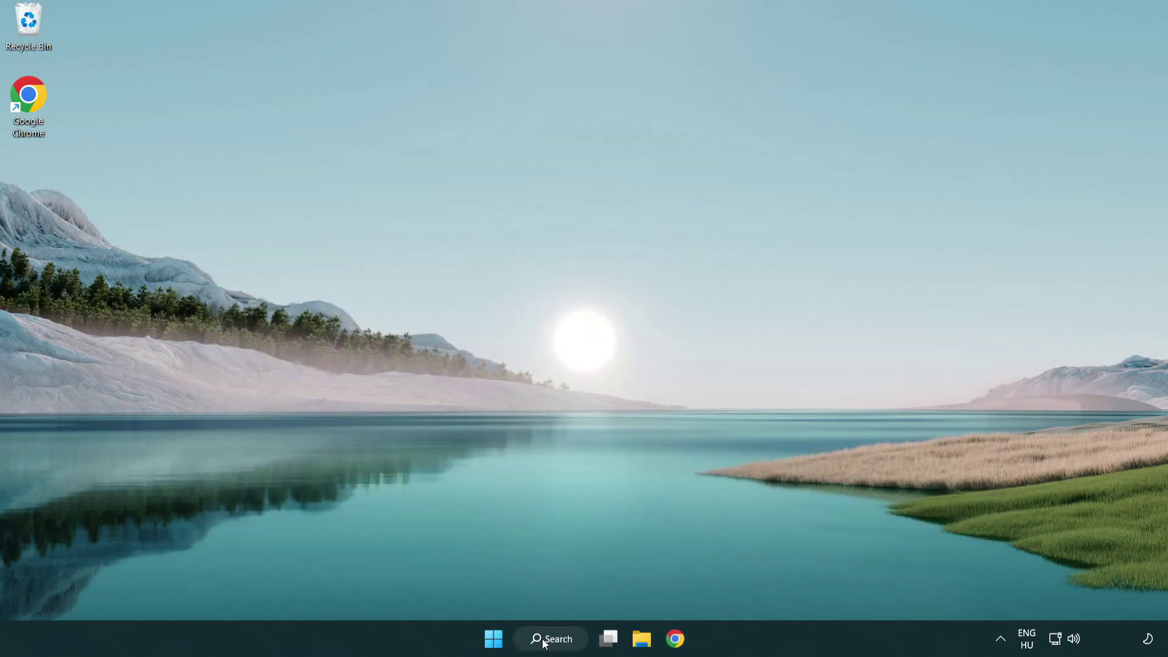
Step: Search Windows for "security" and open the Windows Security app
click(552, 645)
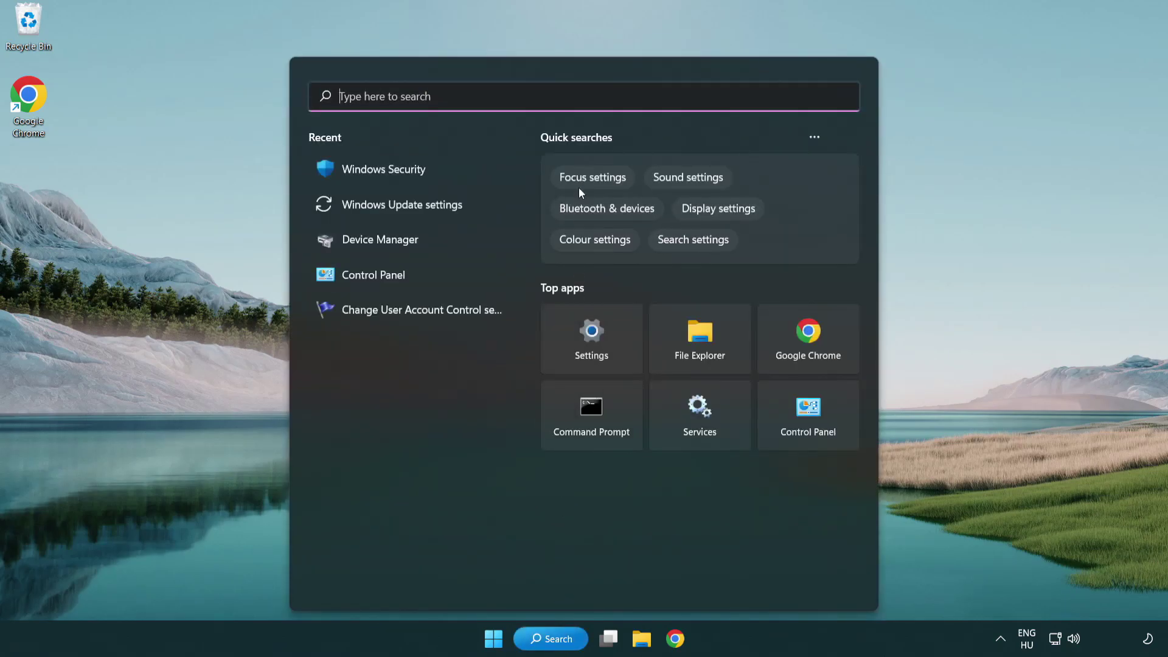
text(sec)
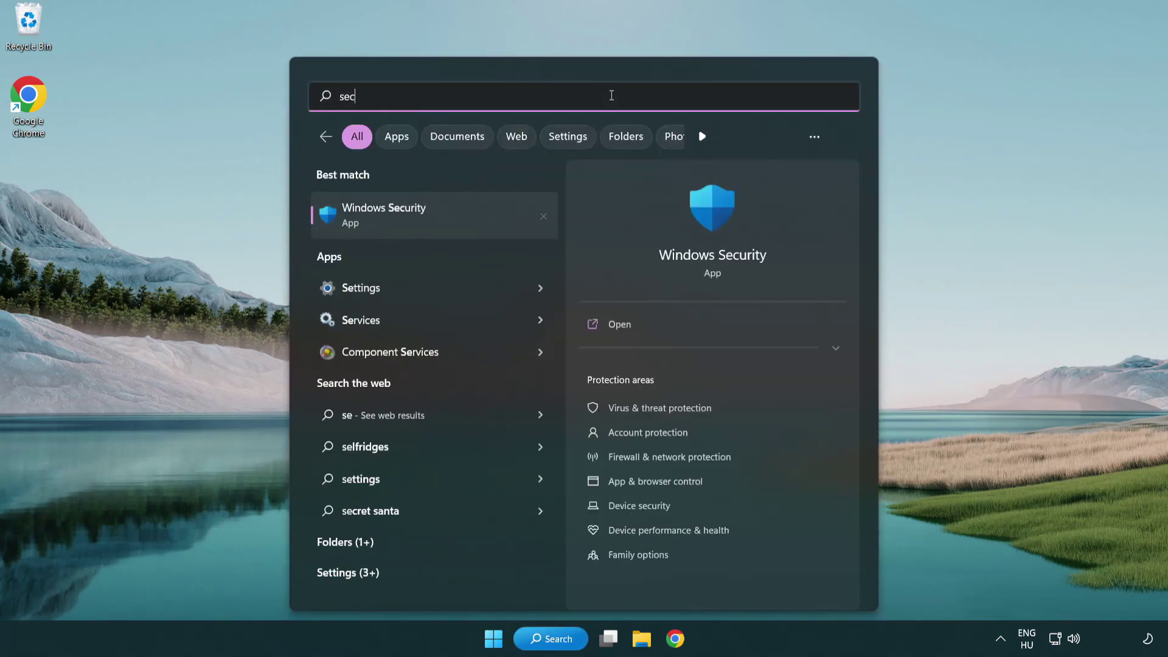
text(uri)
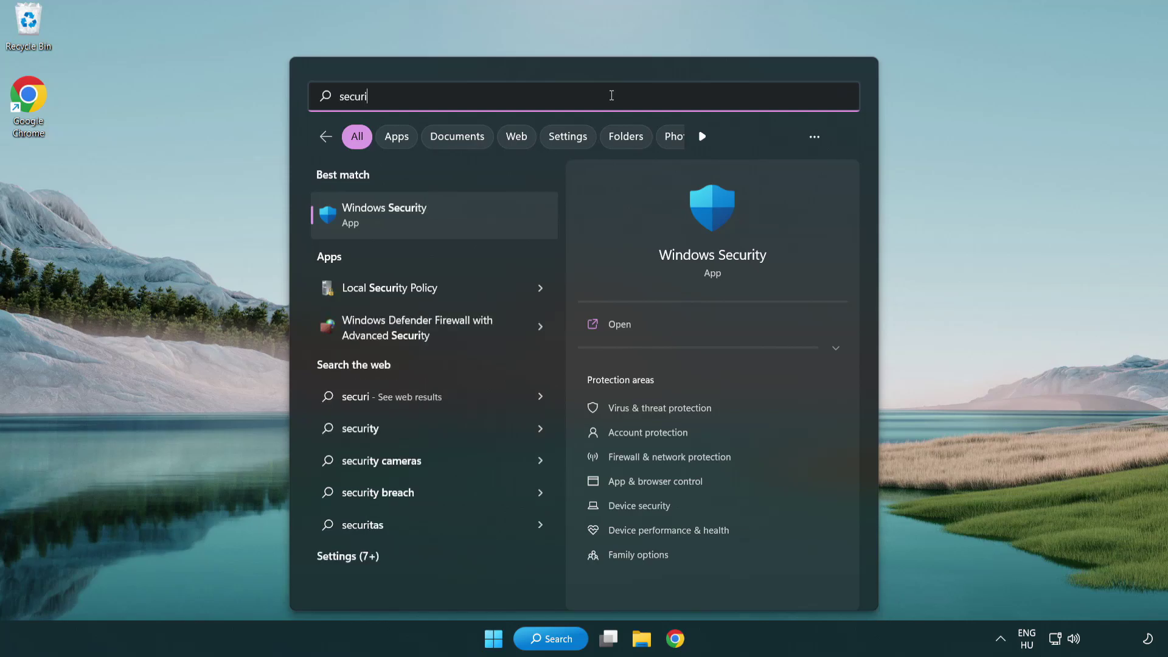
text(ty)
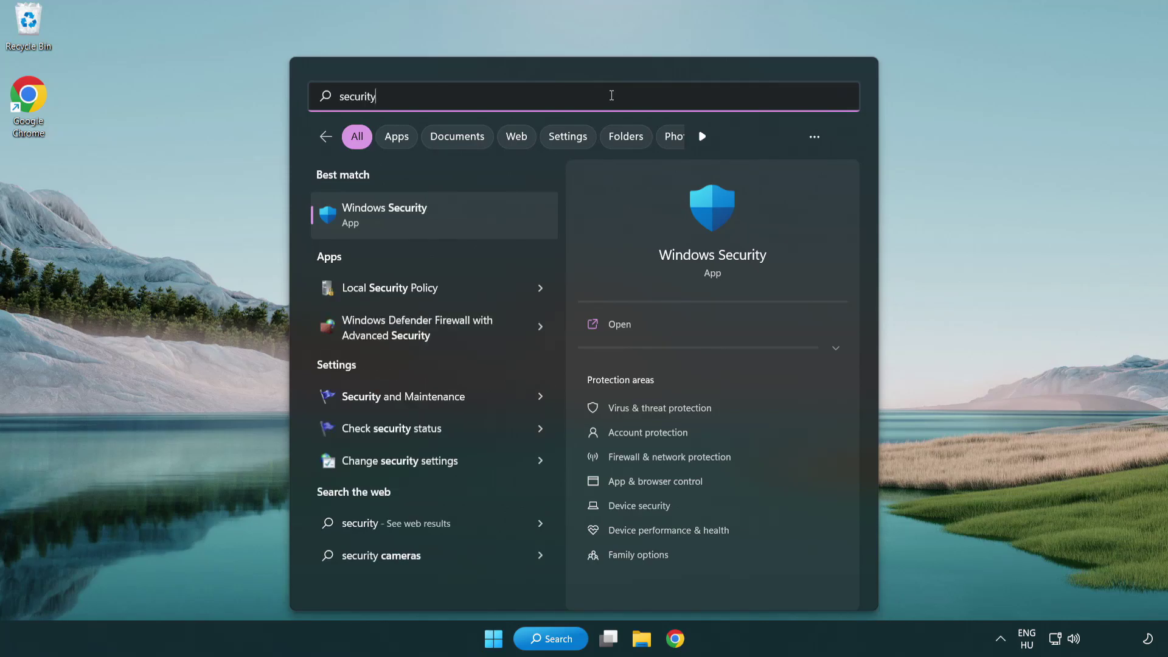
click(477, 222)
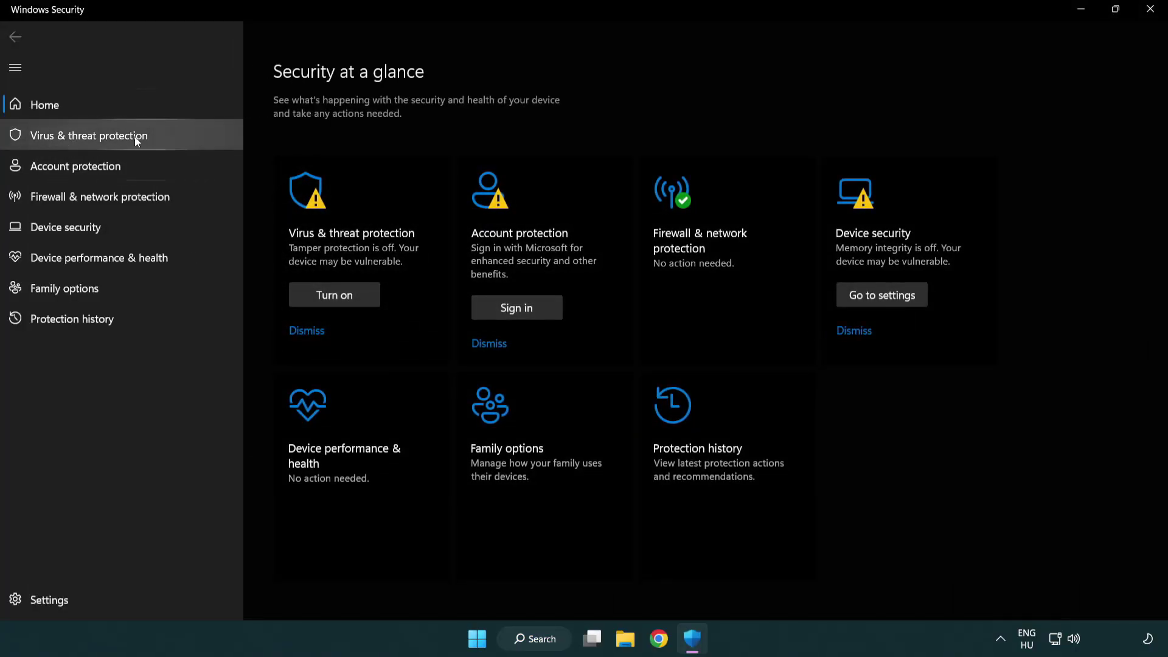
Step: Open the antivirus exclusions from the Virus & threat protection settings
click(176, 139)
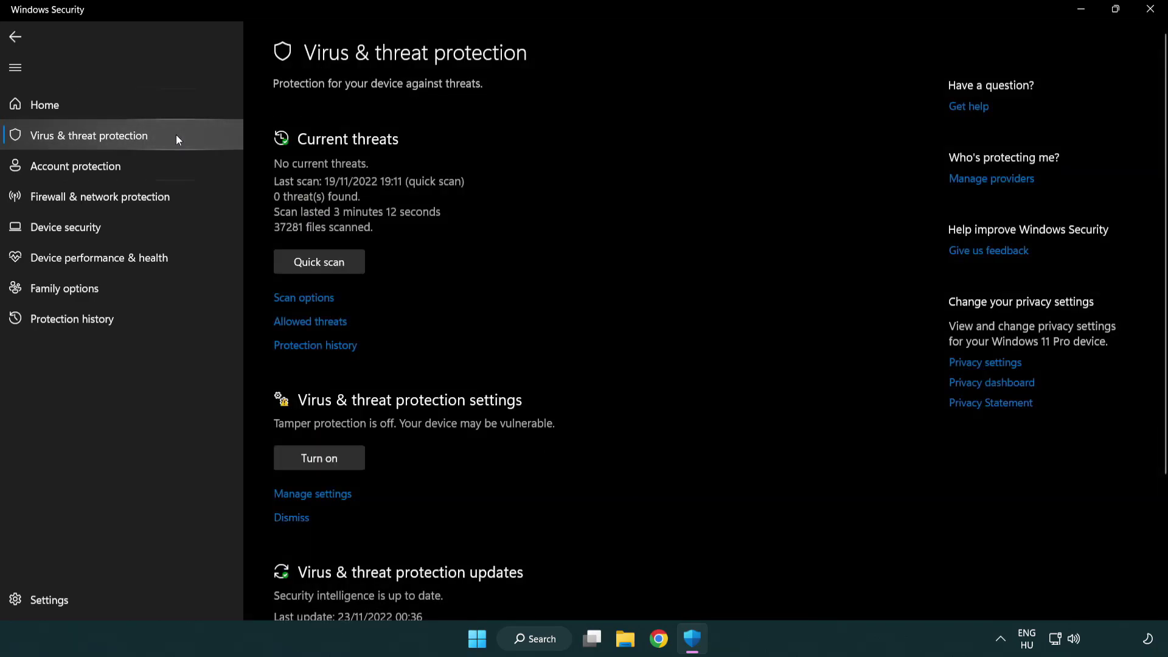
scroll(335, 250, down, 2)
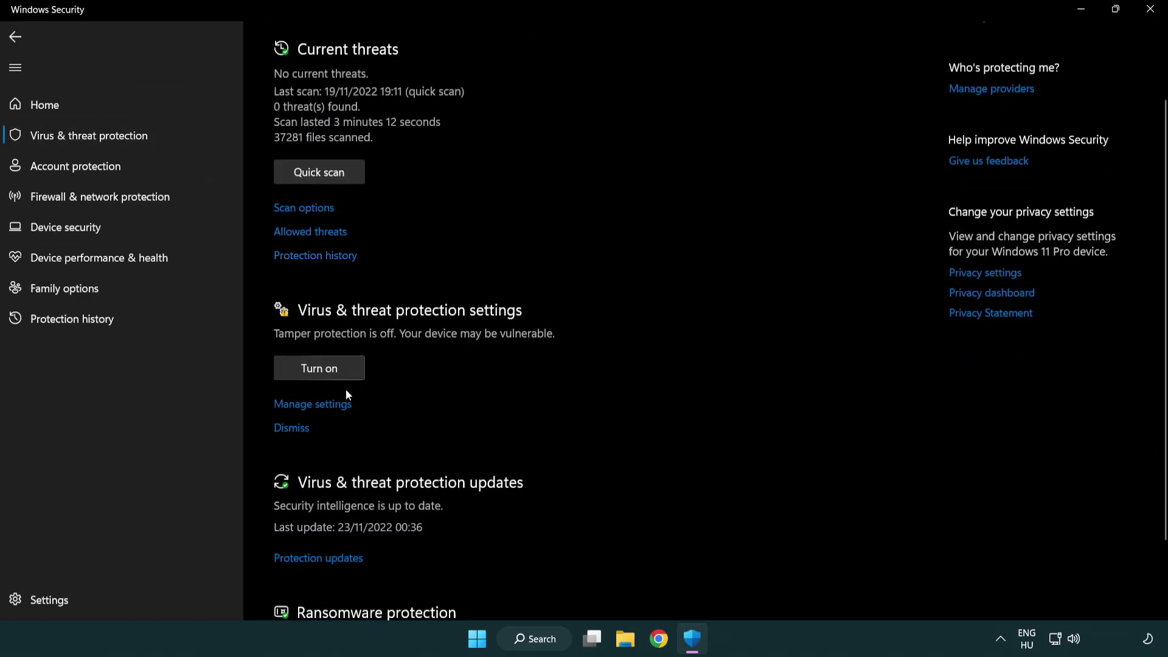
click(310, 405)
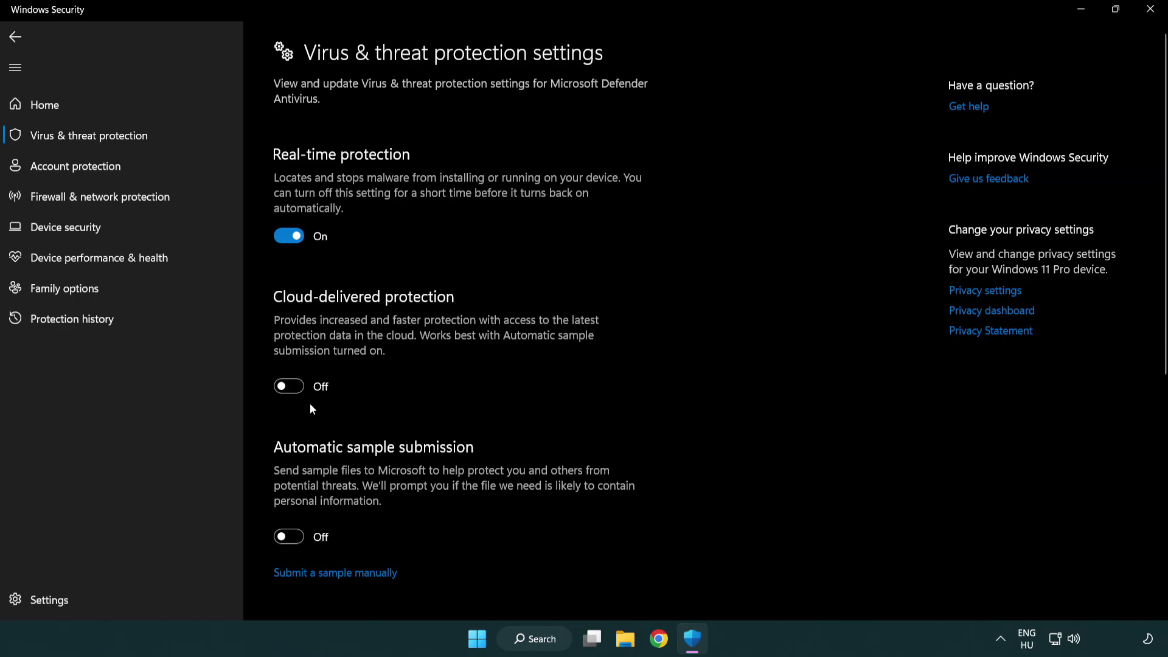
scroll(311, 409, down, 6)
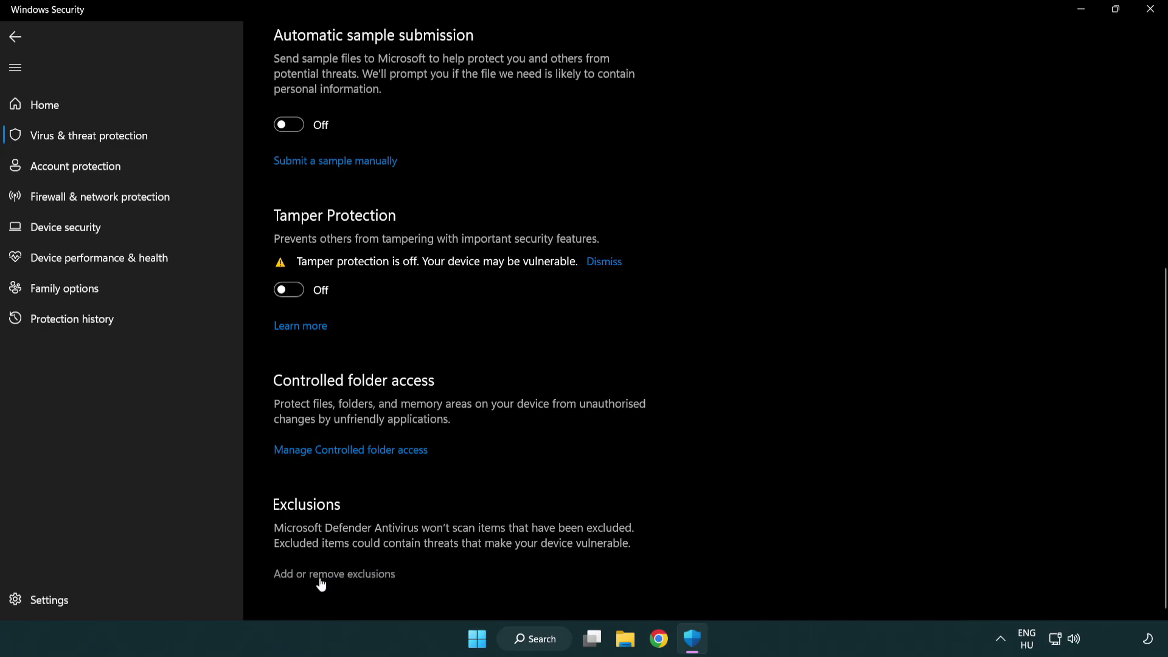
click(339, 575)
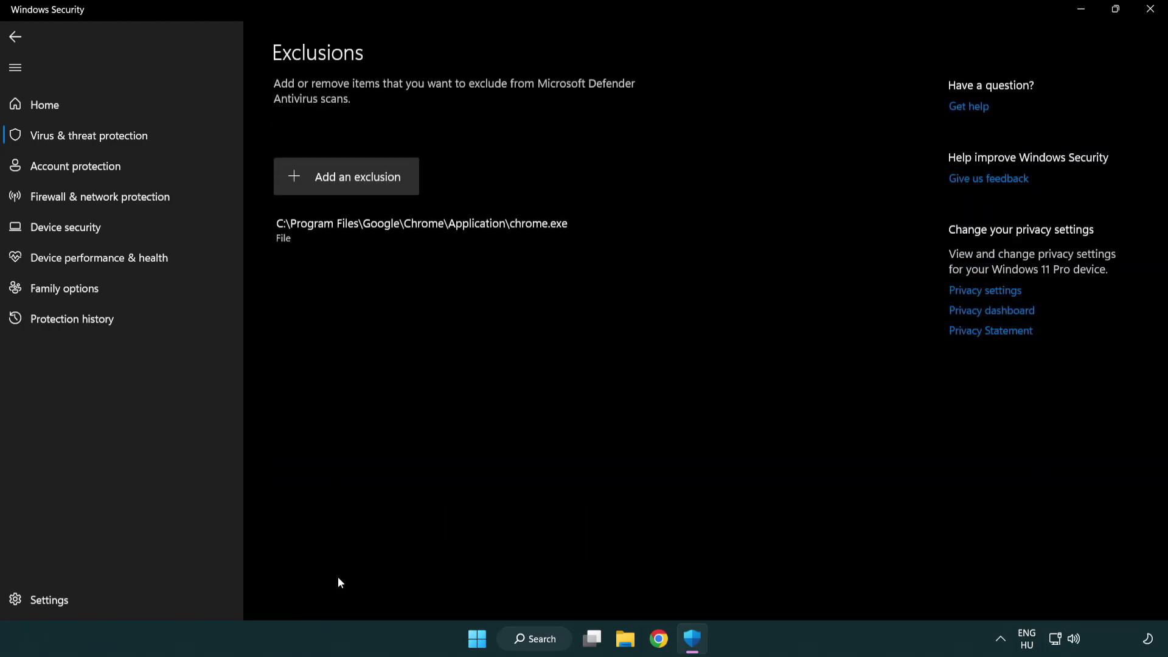
Step: Add the NOT WORKING APP shortcut from the NOT WORKING APP folder in Program Files (x86) as a file exclusion, and close Windows Security
click(351, 182)
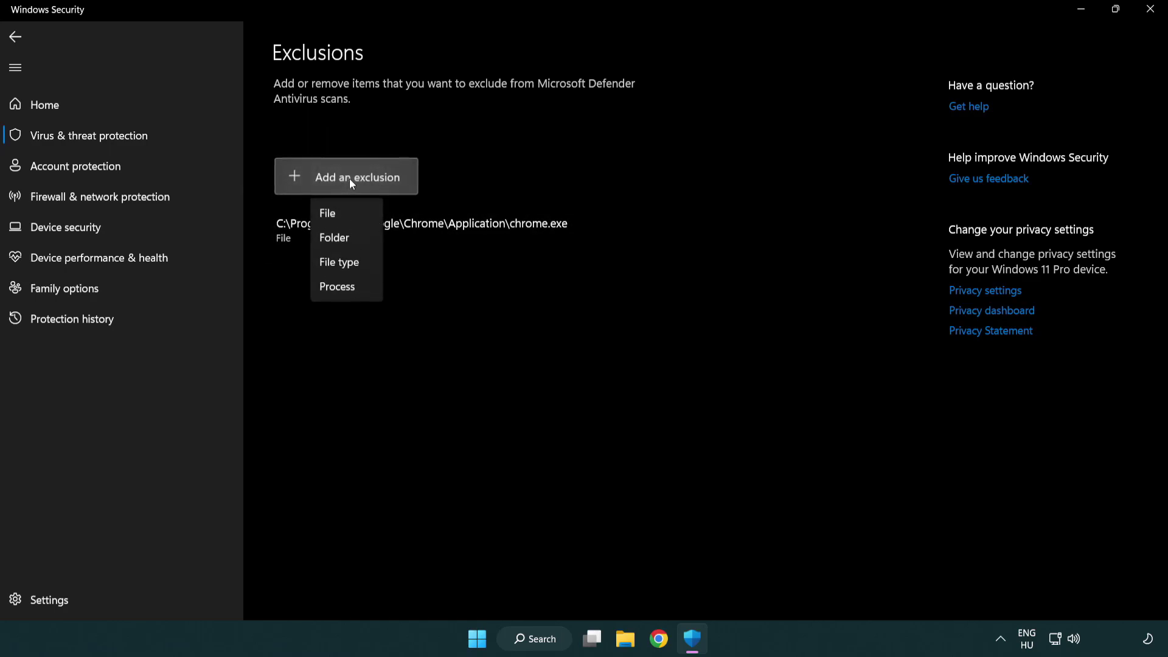
click(352, 218)
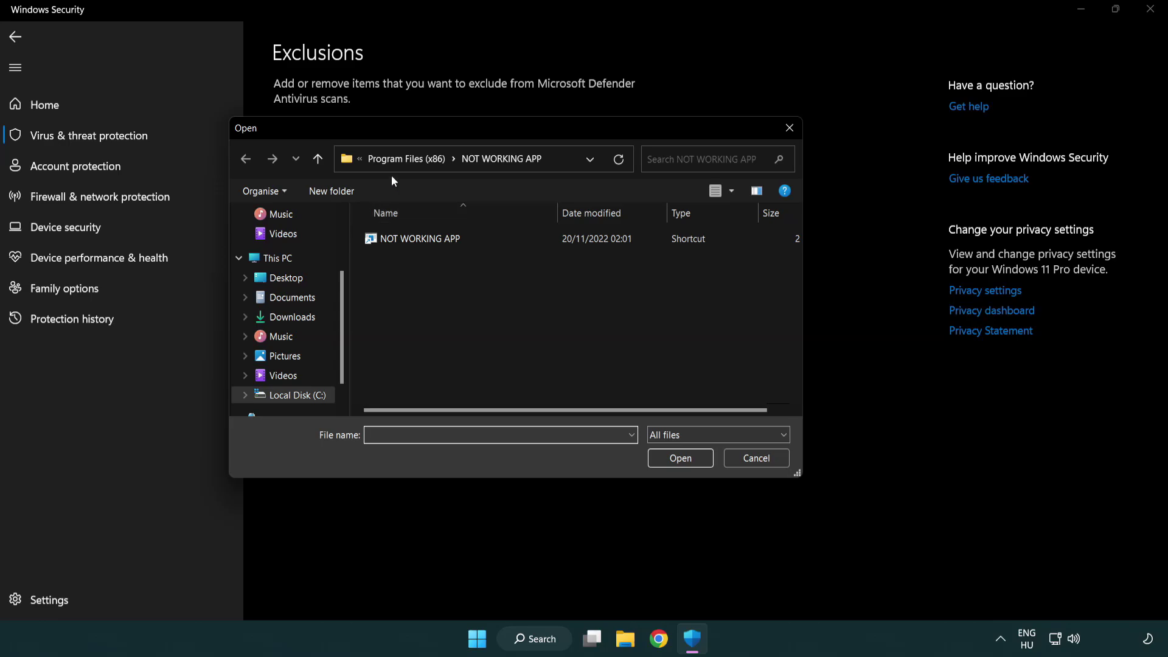
click(395, 159)
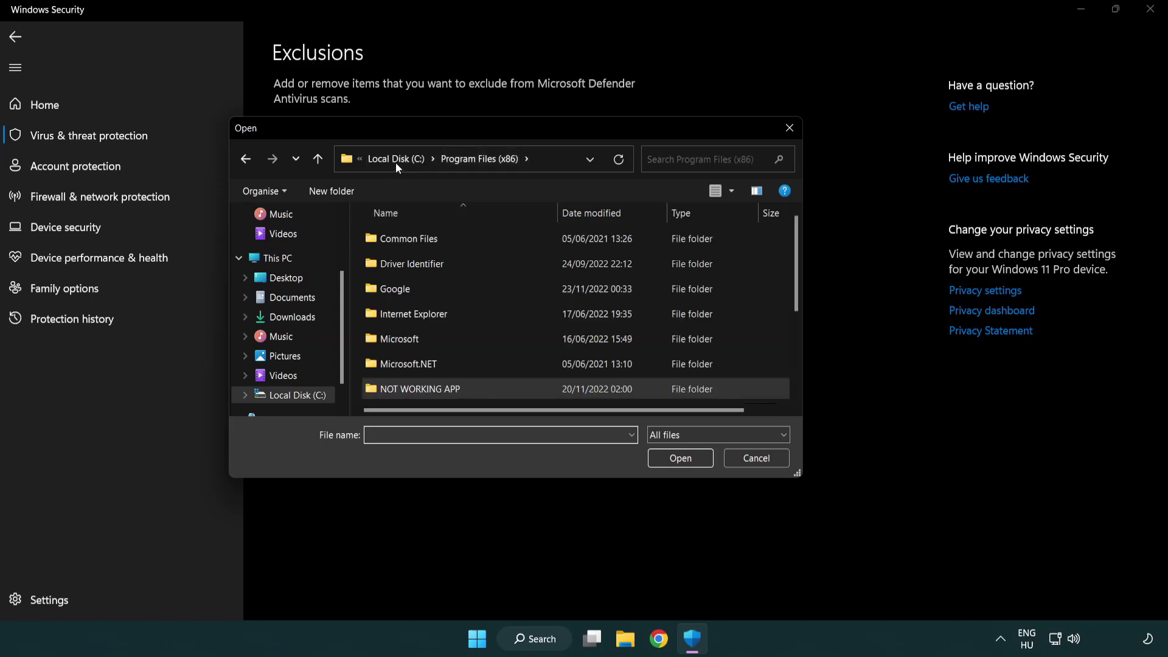
click(396, 161)
click(395, 161)
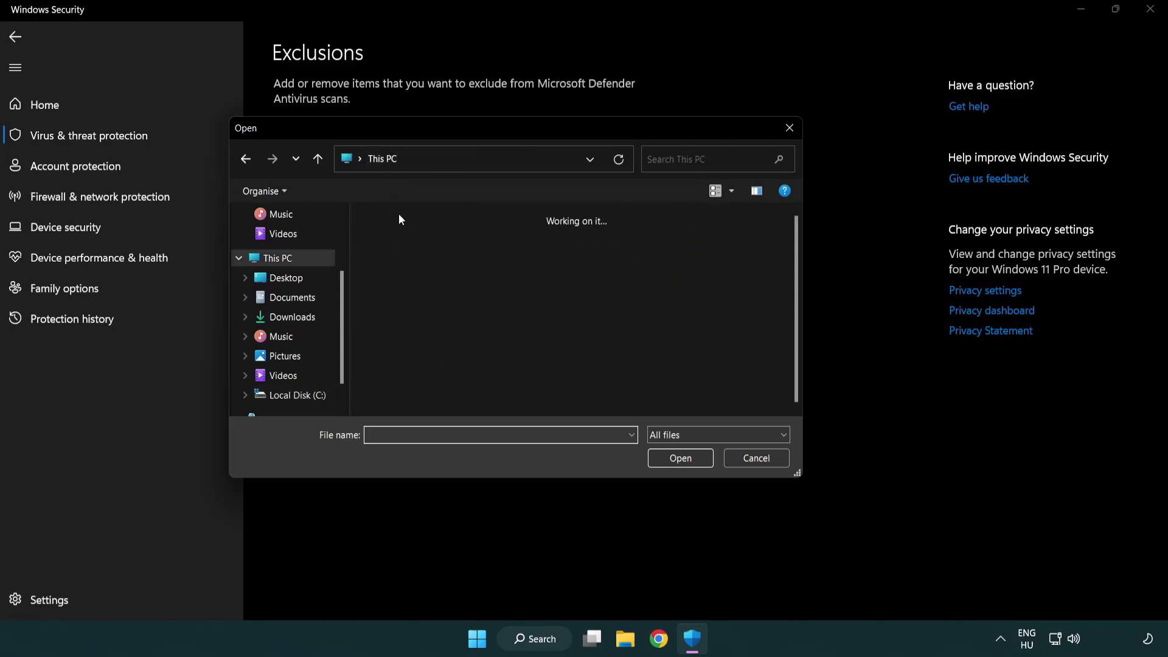
double_click(427, 406)
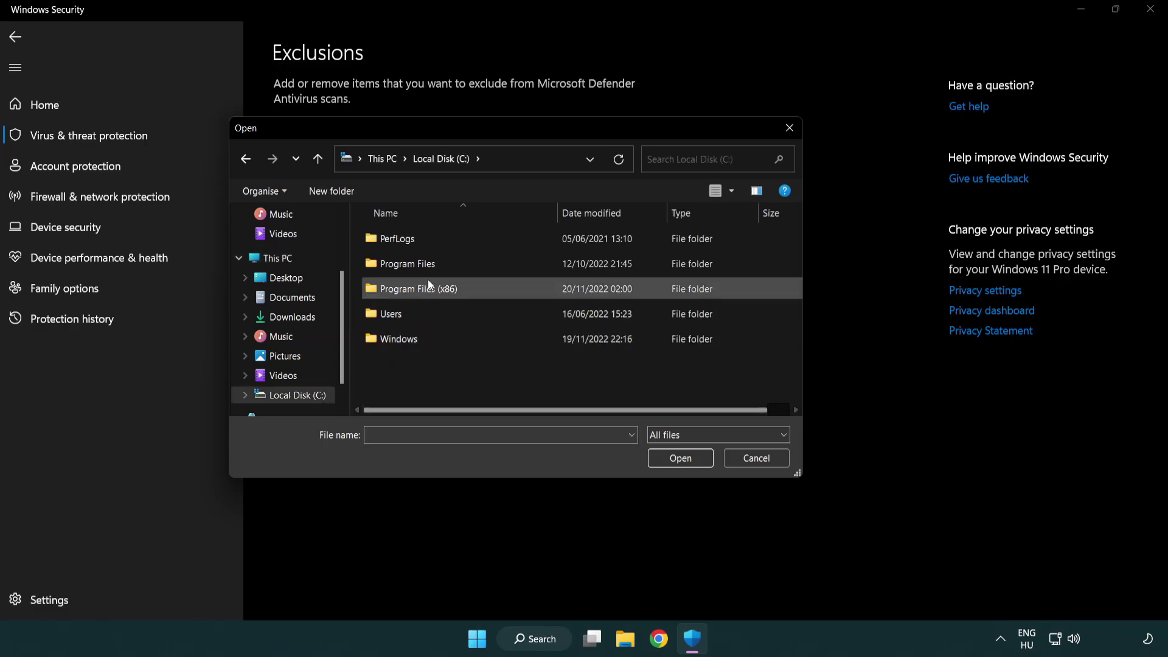
double_click(426, 287)
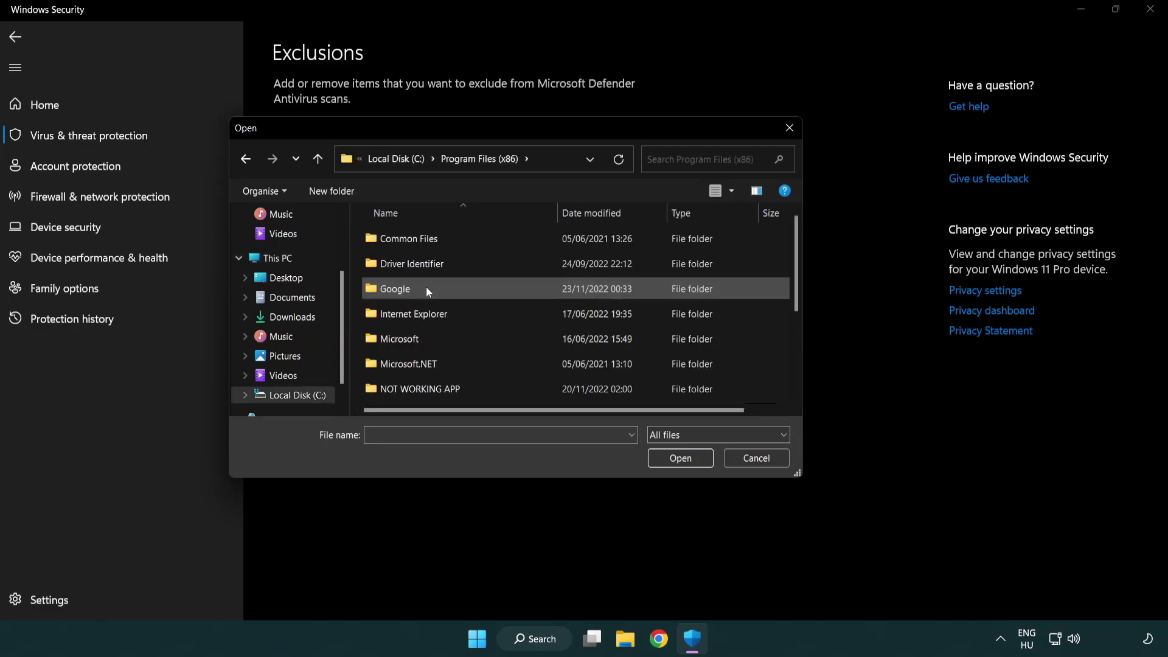
double_click(435, 389)
click(414, 238)
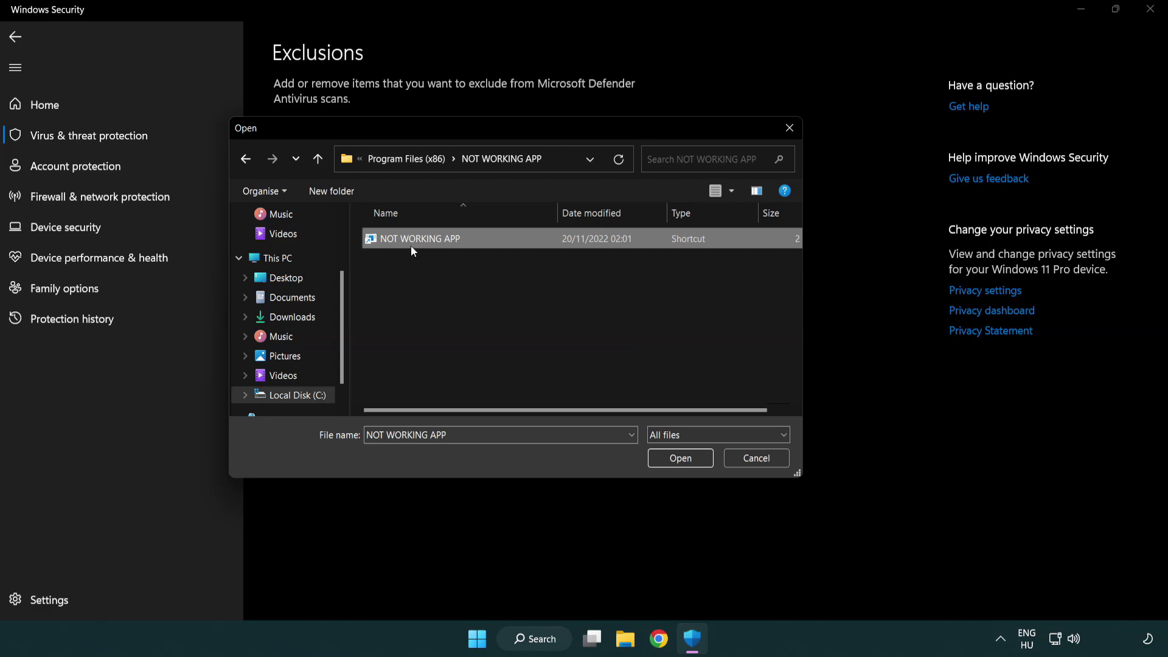
click(679, 458)
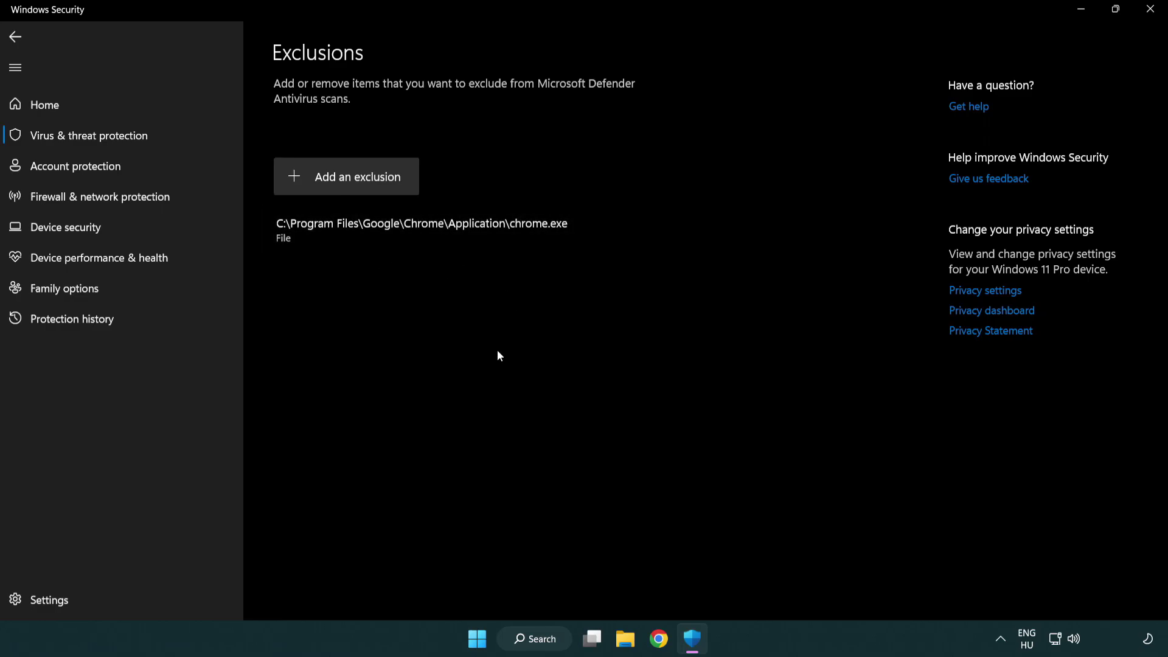
click(1149, 9)
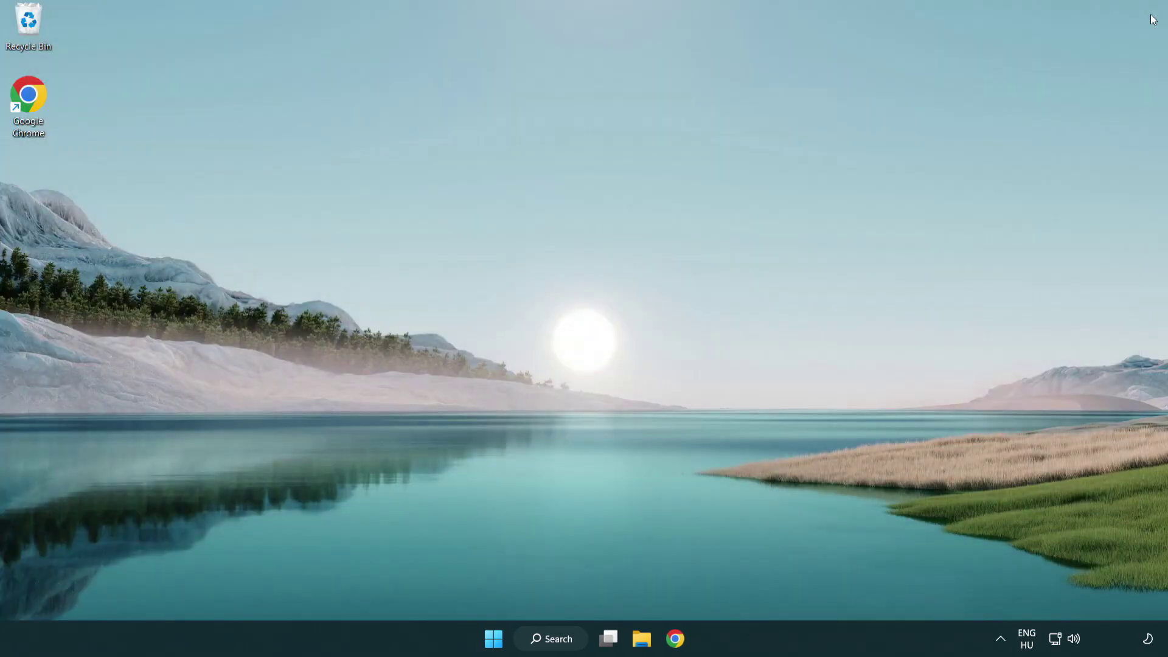
Step: Open the computer's power options for restarting it
click(493, 638)
click(777, 584)
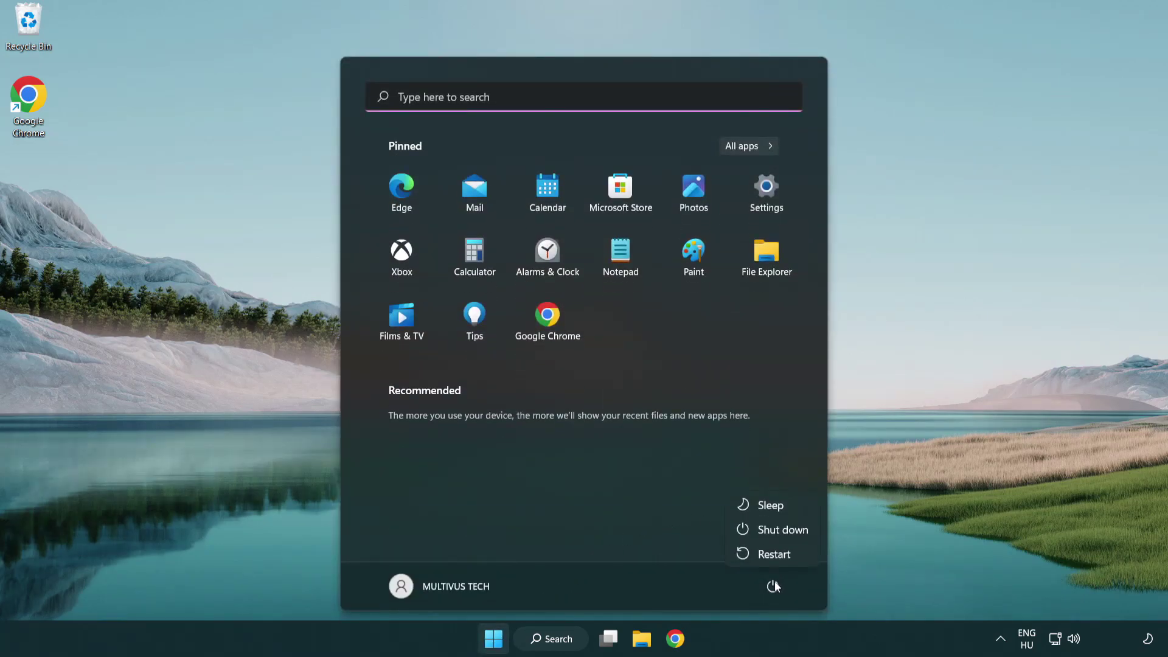